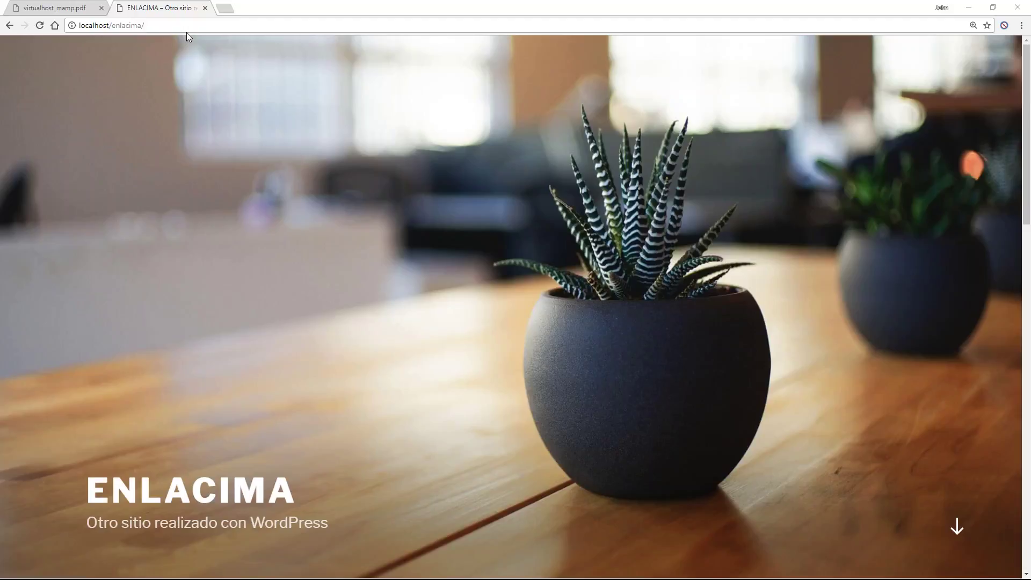
Open C:\MAMP in a new File Explorer window, showing its files as medium icons.
key(super+e)
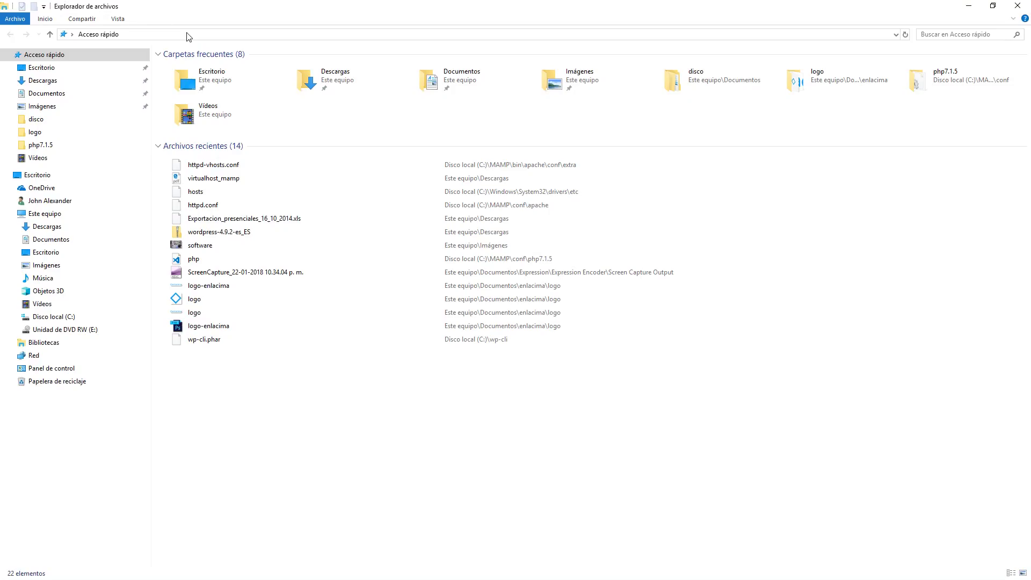
click(53, 317)
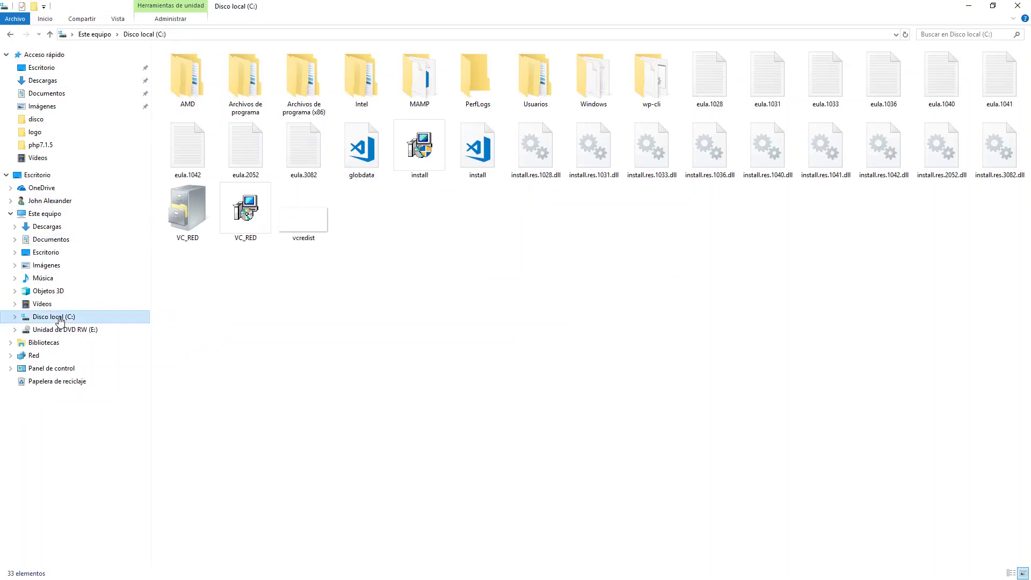
double_click(427, 89)
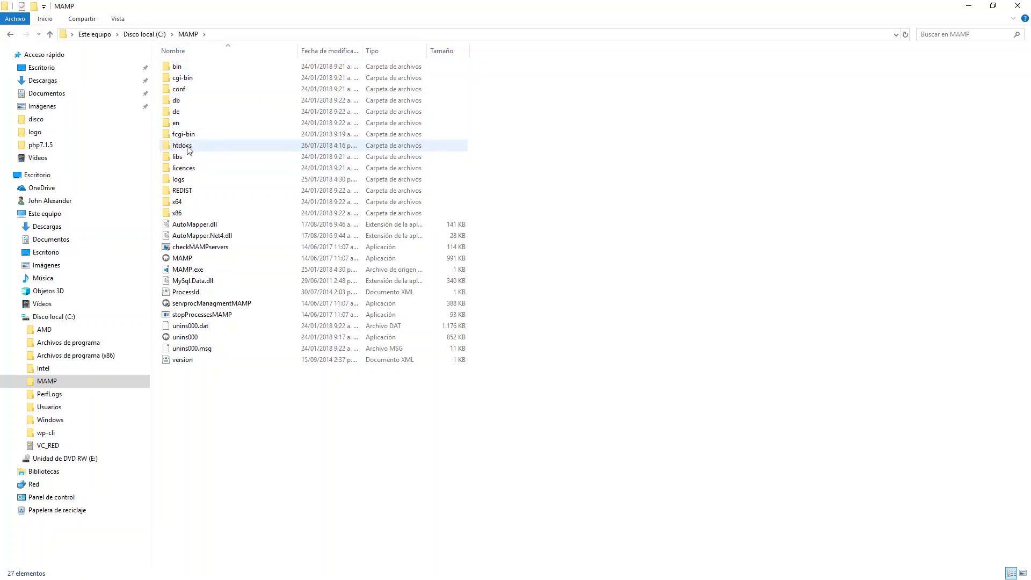
click(117, 19)
click(279, 35)
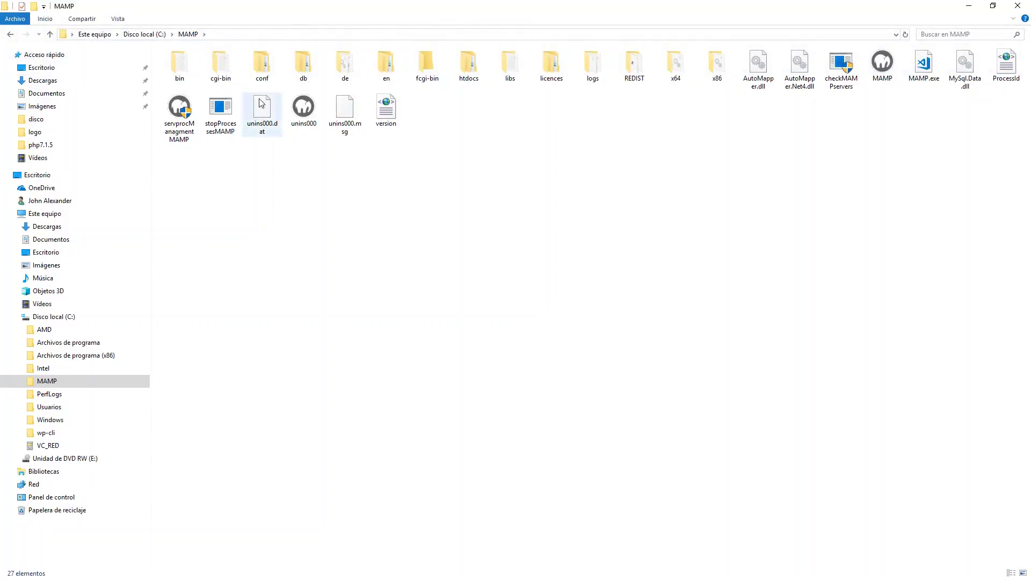
Browse into htdocs\enlacima with large icons, then select /enlacima/ in Chrome's address bar.
double_click(465, 75)
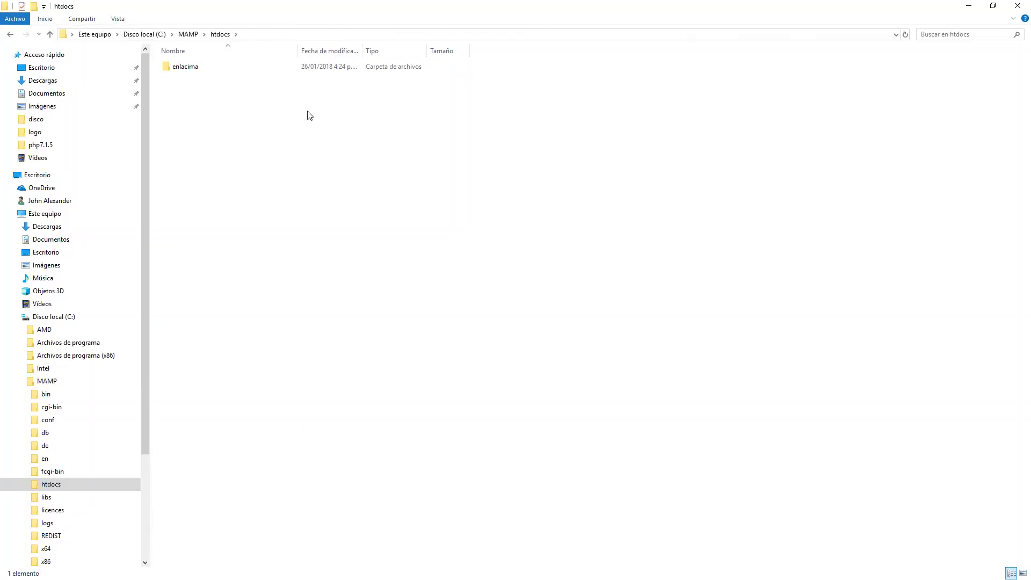
click(119, 19)
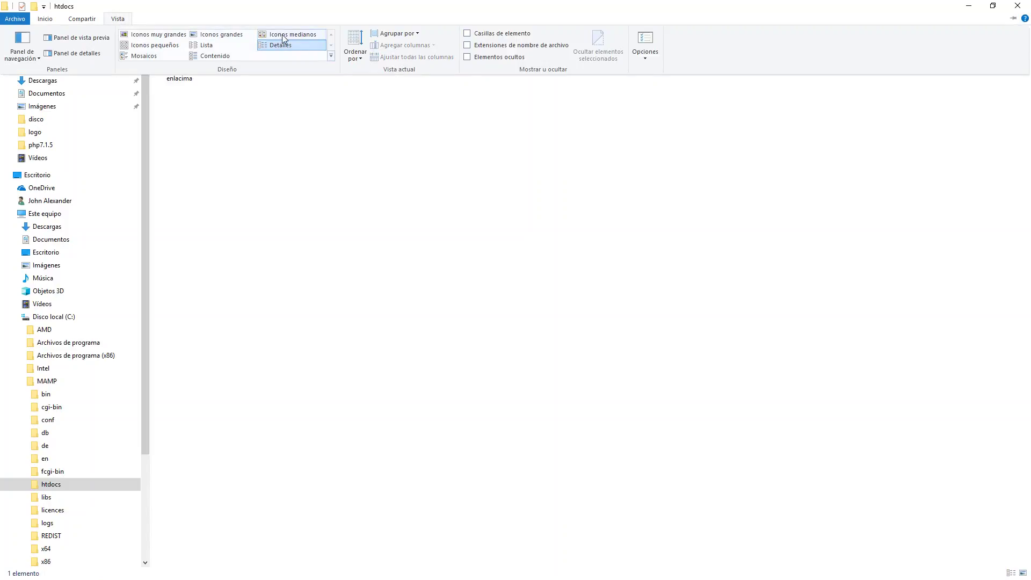
click(229, 36)
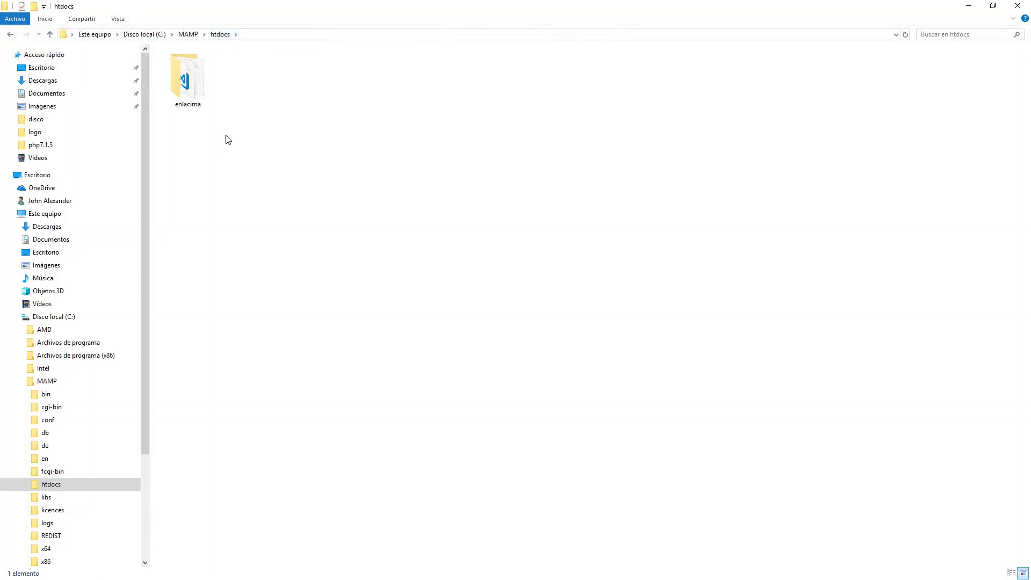
double_click(191, 79)
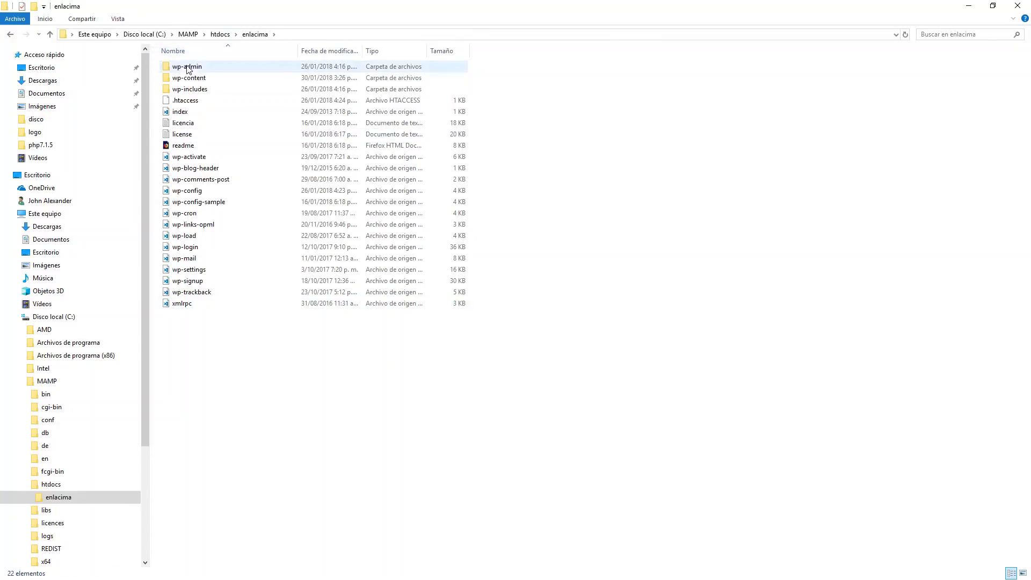
mouse_move(188, 70)
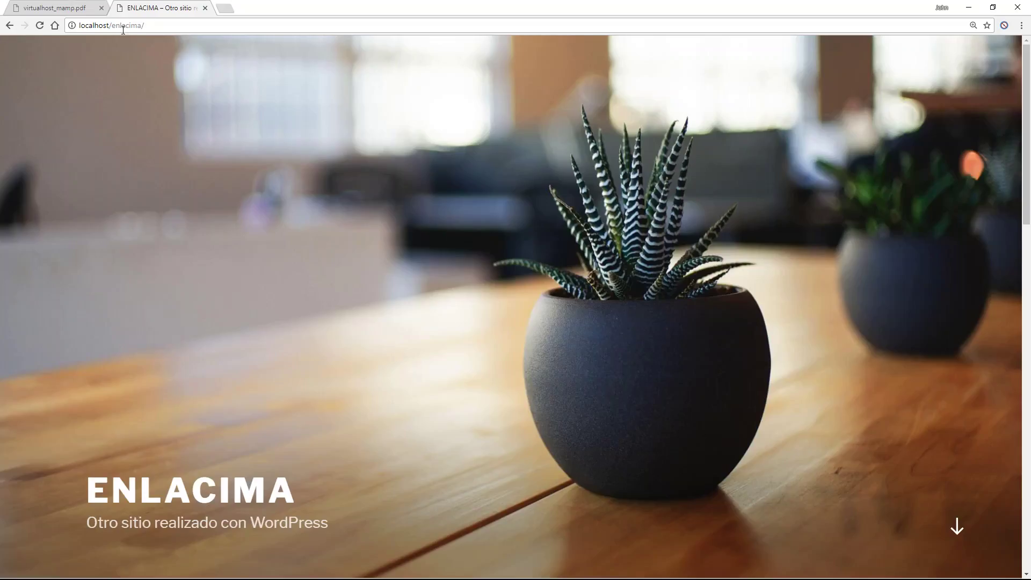
drag(109, 25, 145, 25)
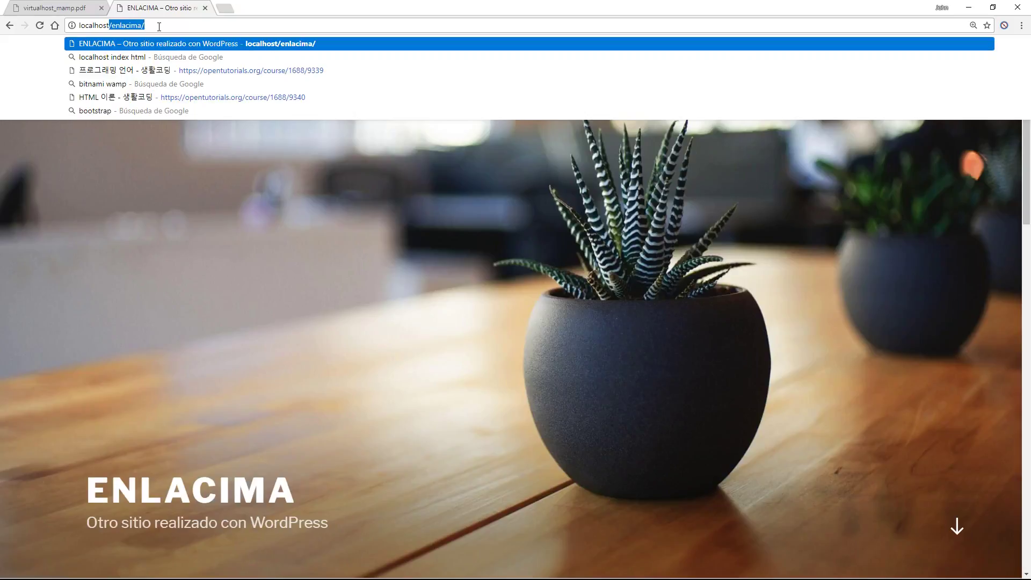
key(BackSpace)
key(Return)
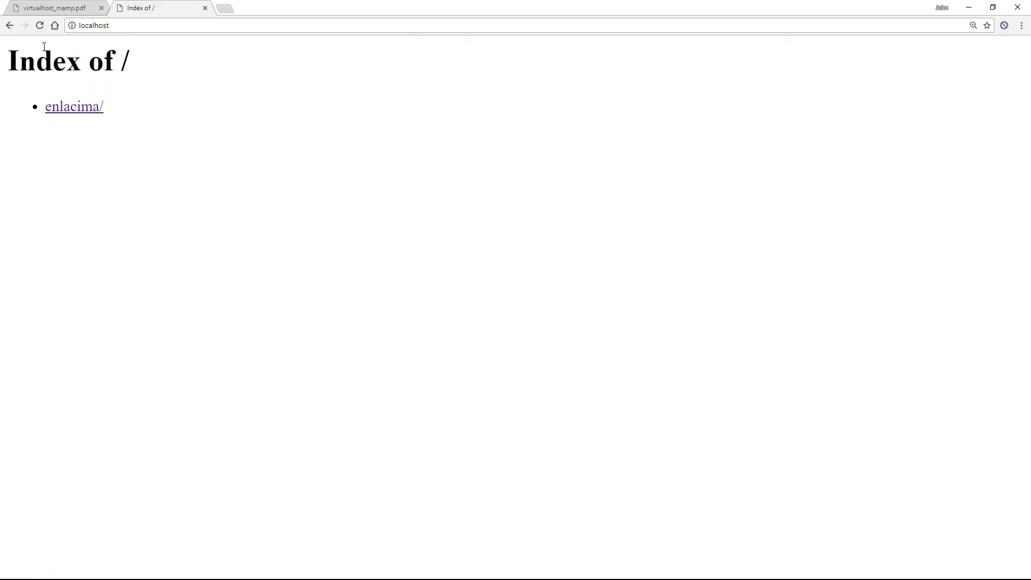
click(125, 26)
click(139, 26)
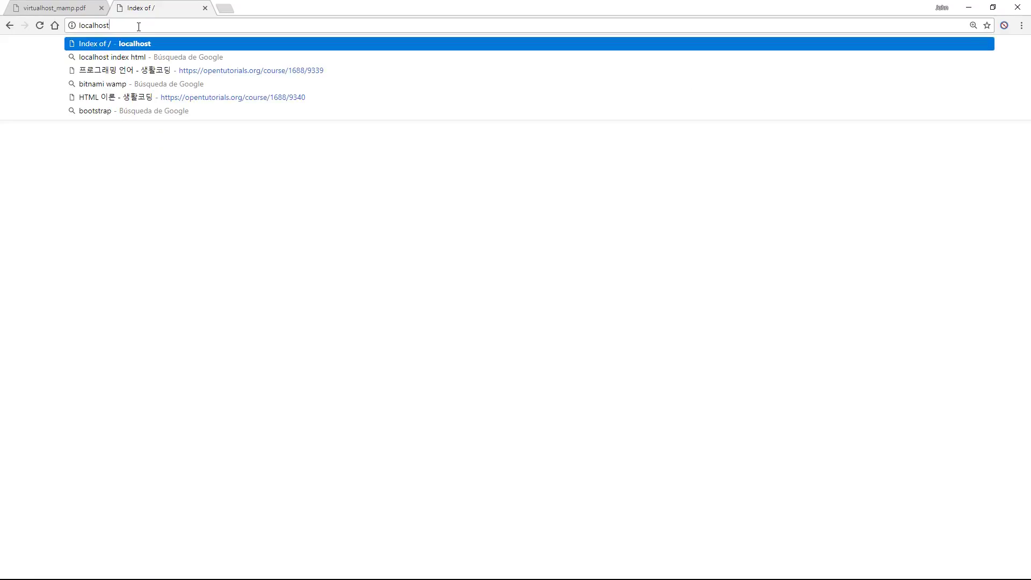
text(/)
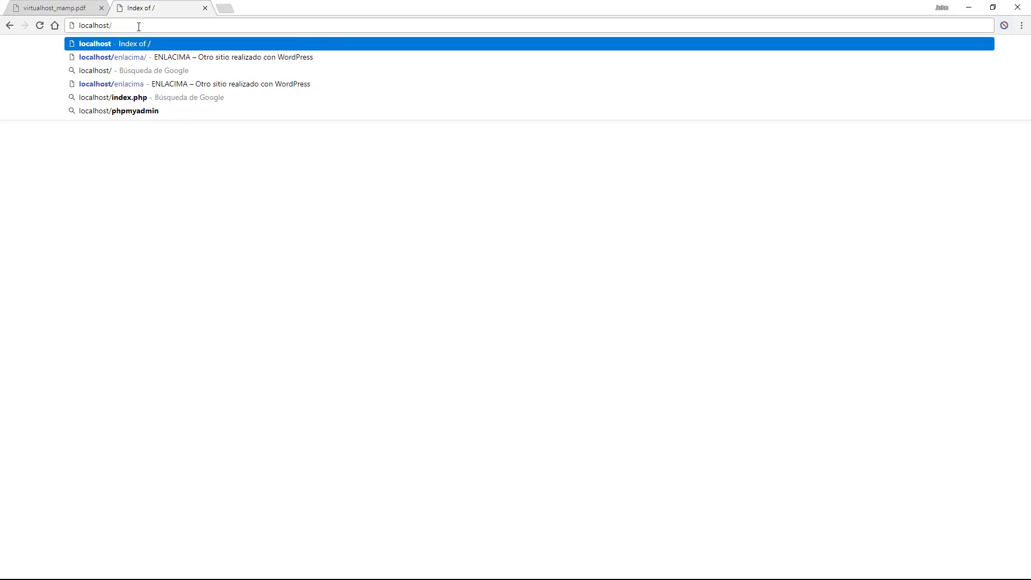
text(enlacima)
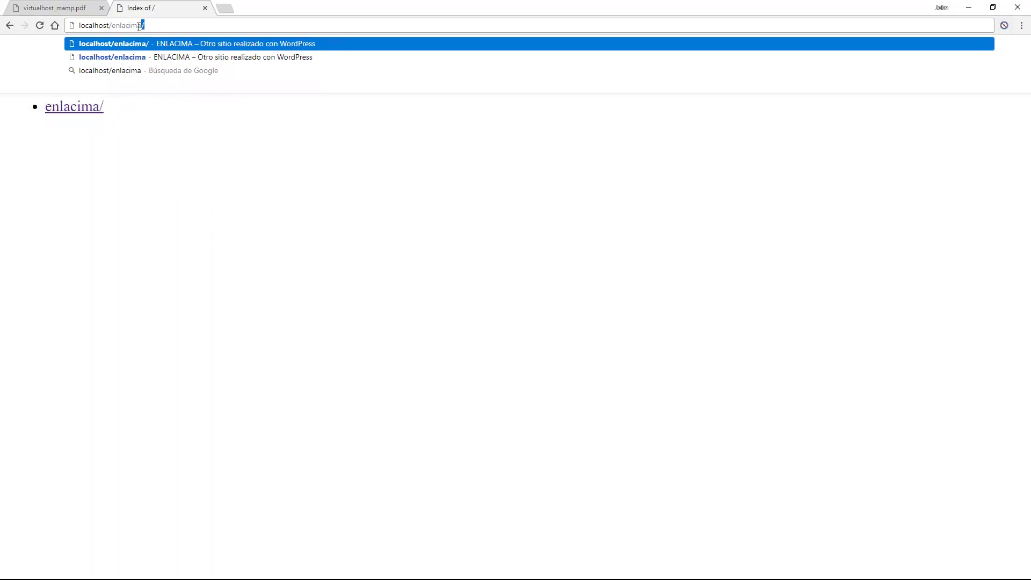
key(Return)
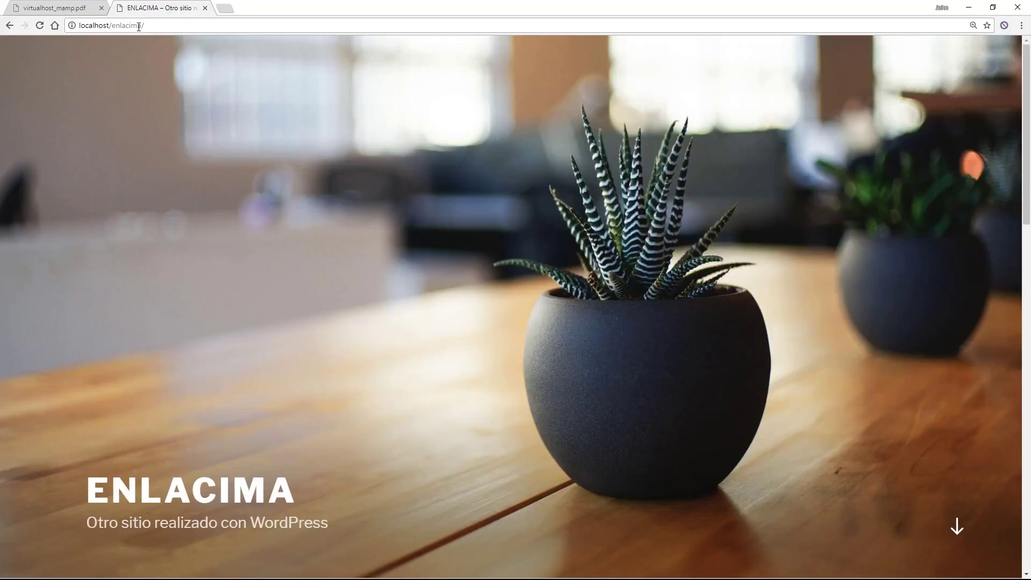
drag(156, 26, 77, 25)
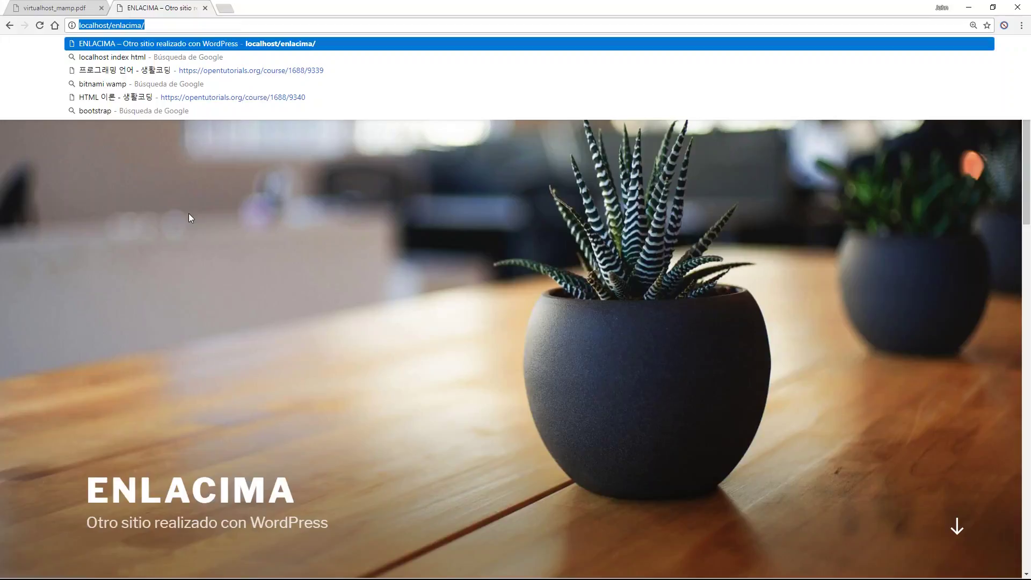
Scroll the virtualhost_mamp.pdf guide to its Virtual Host section and read it.
click(53, 8)
click(79, 268)
scroll(727, 246, up, 10)
scroll(727, 246, up, 6)
drag(1026, 244, 1014, 51)
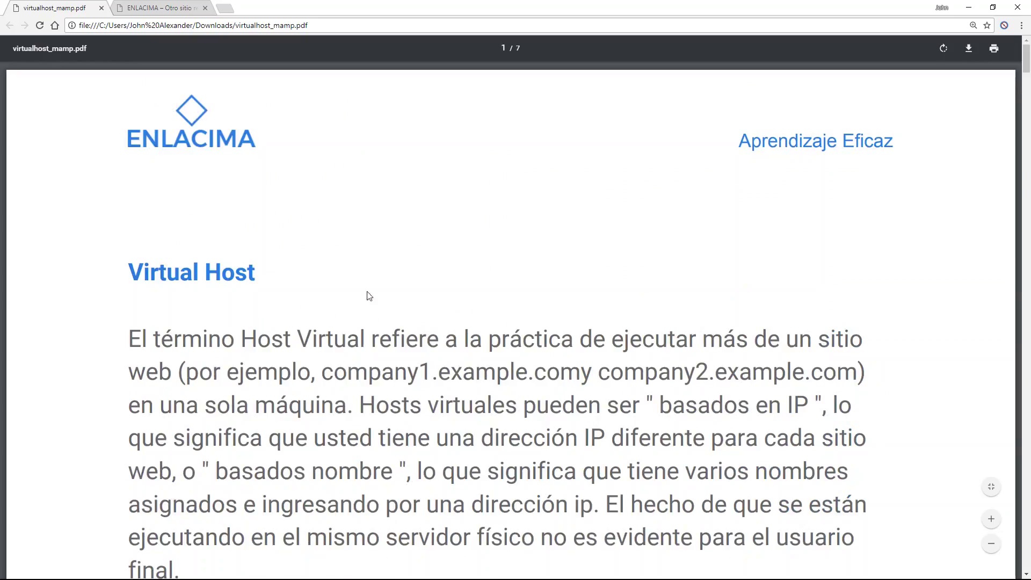
scroll(106, 312, down, 1)
scroll(106, 312, down, 2)
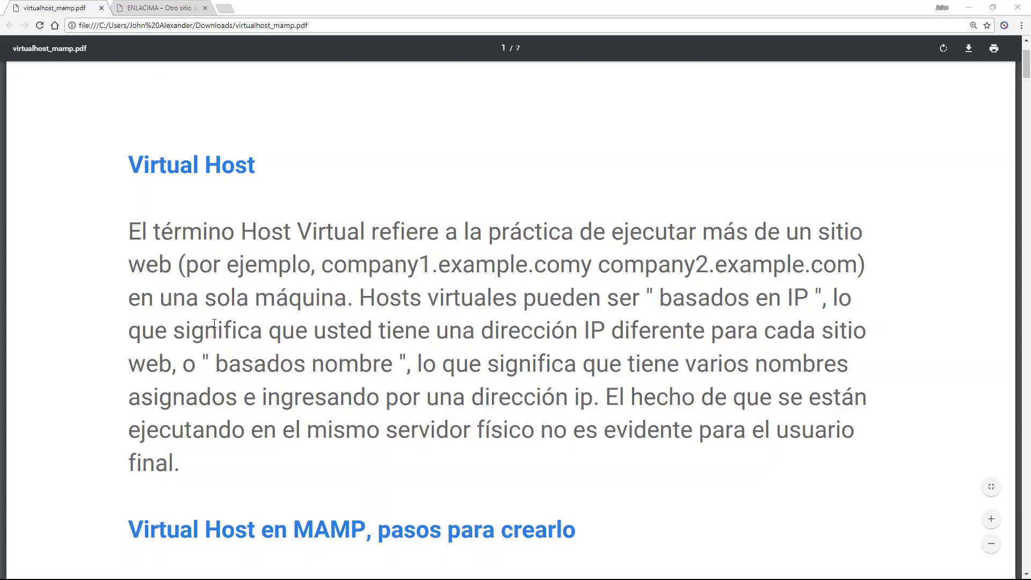
key(alt+Tab)
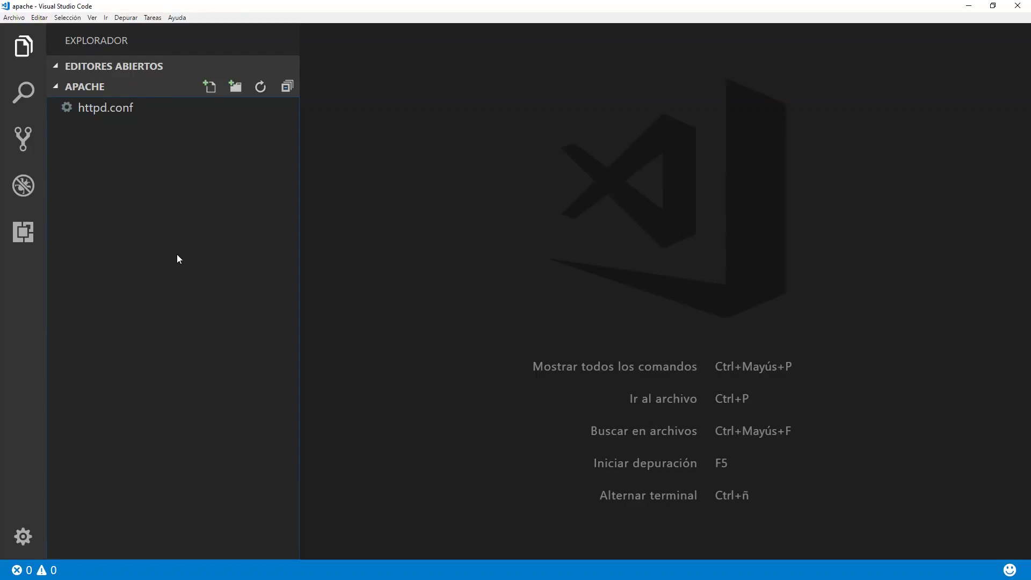
Open C:\MAMP\conf\apache as the workspace folder via Archivo > Abrir carpeta.
click(15, 19)
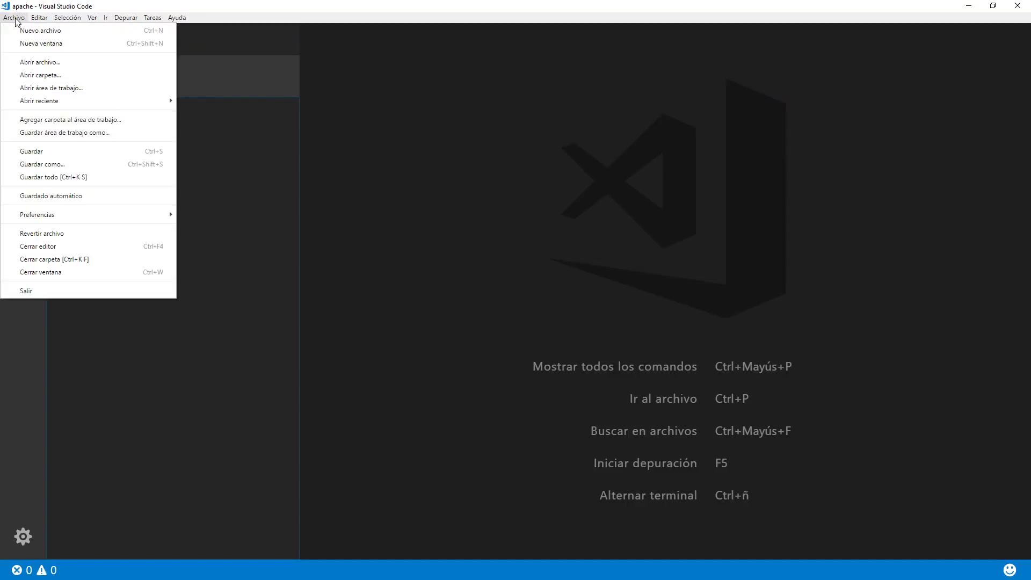
click(39, 75)
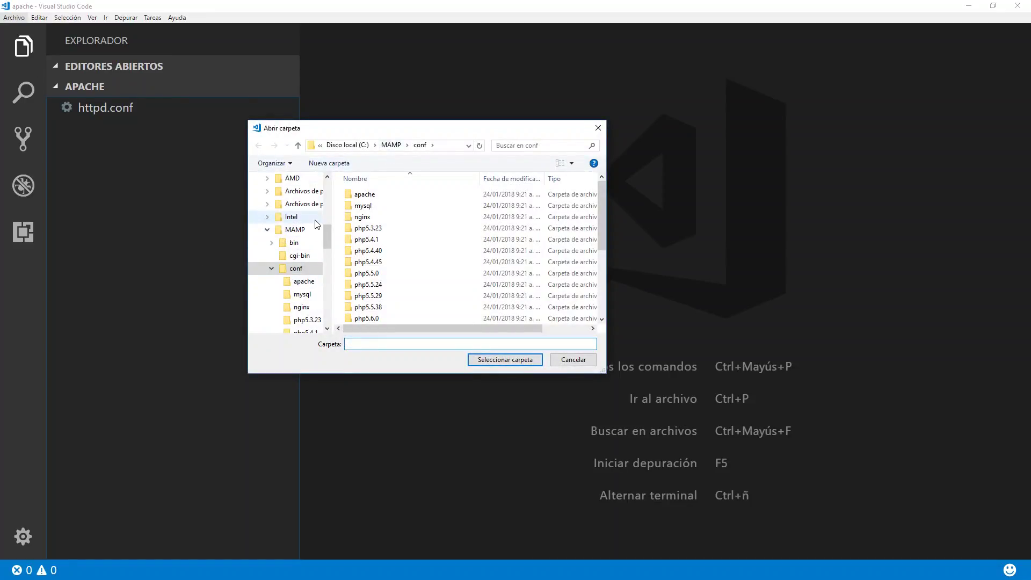
click(344, 145)
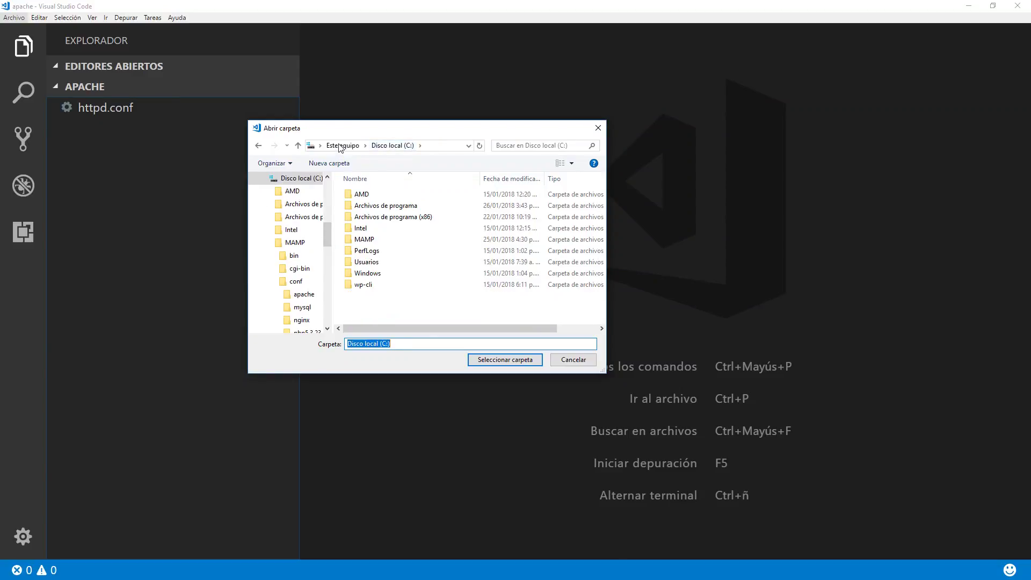
double_click(365, 241)
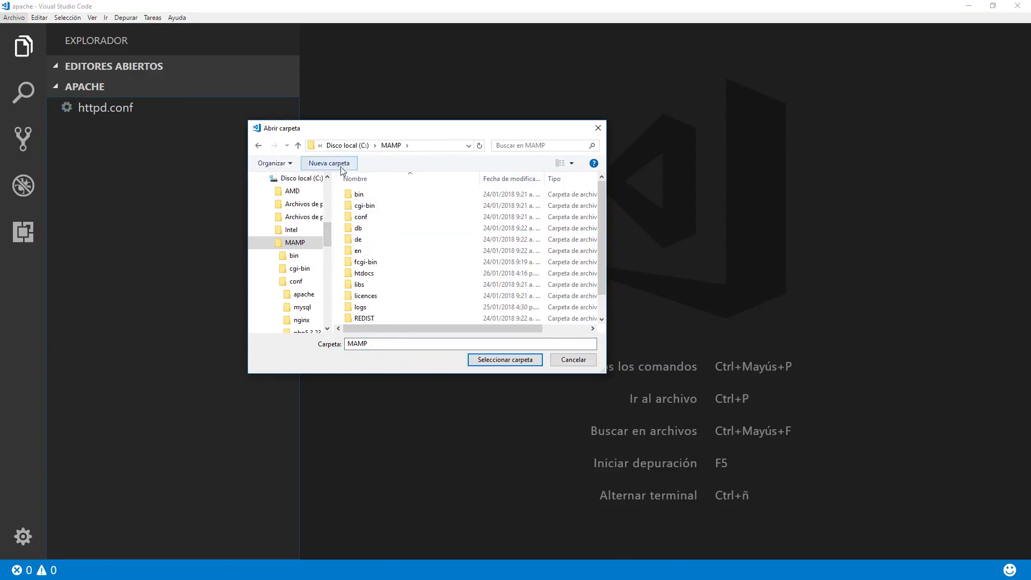
click(365, 219)
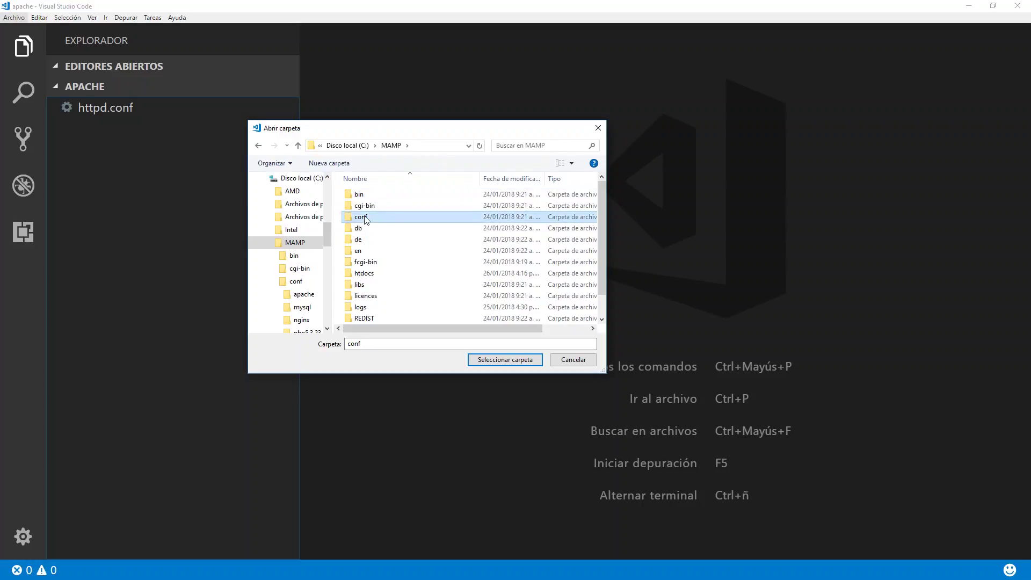
double_click(364, 218)
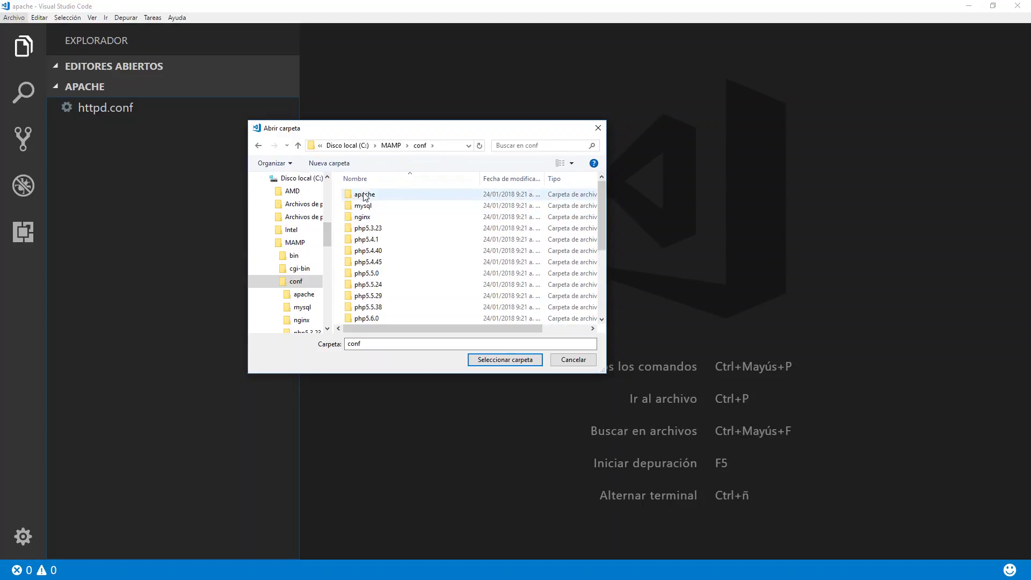
double_click(365, 195)
click(376, 347)
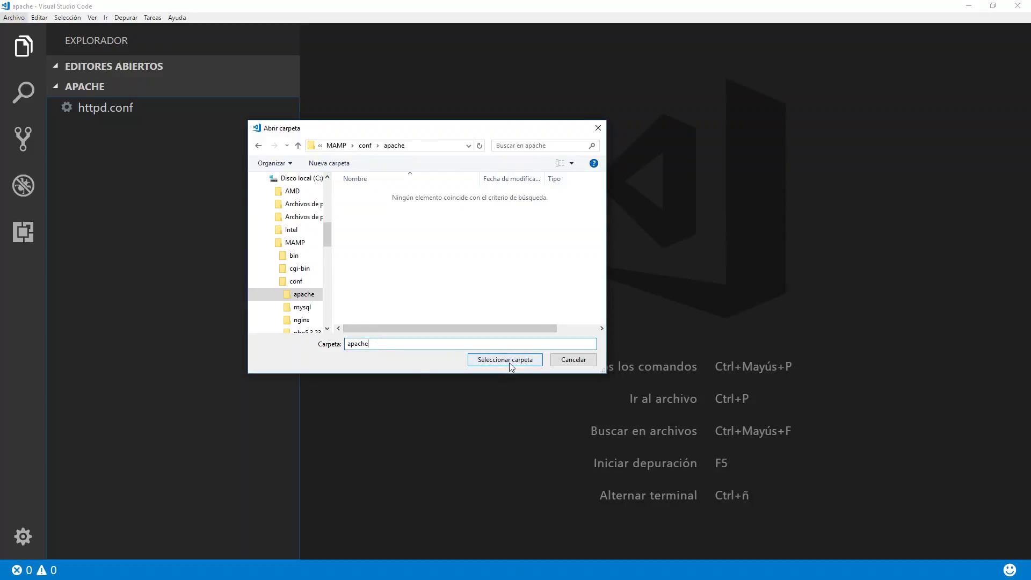
click(509, 363)
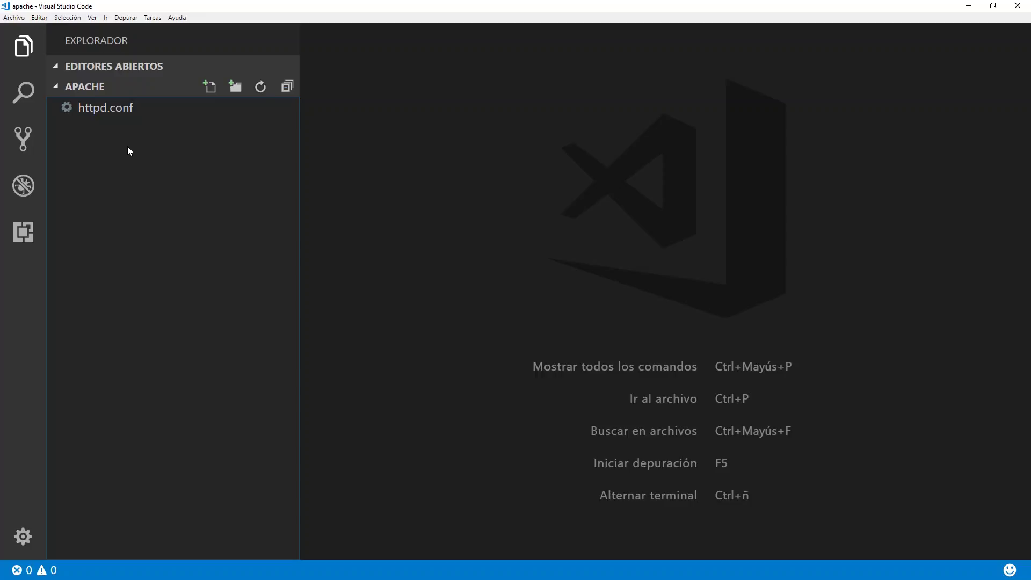
Remove the # from 'Include conf/extra/httpd-vhosts.conf' on line 565 of httpd.conf.
click(95, 114)
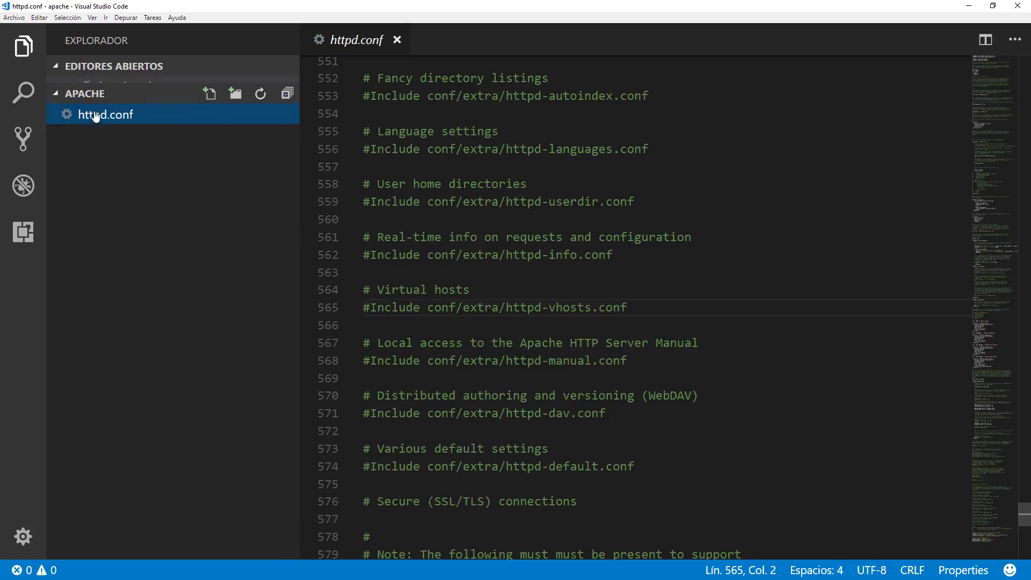
scroll(395, 226, up, 4)
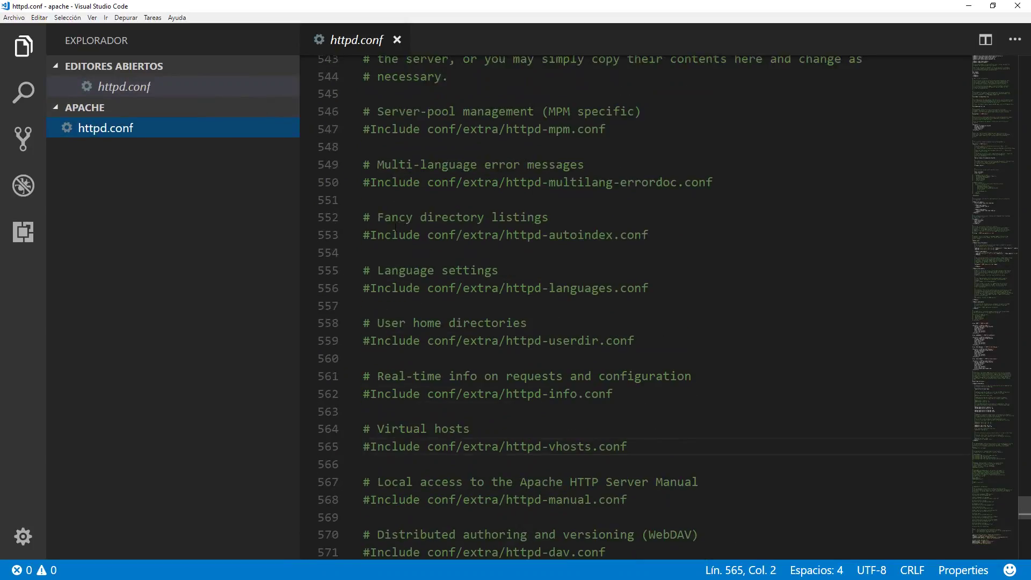
scroll(395, 227, down, 3)
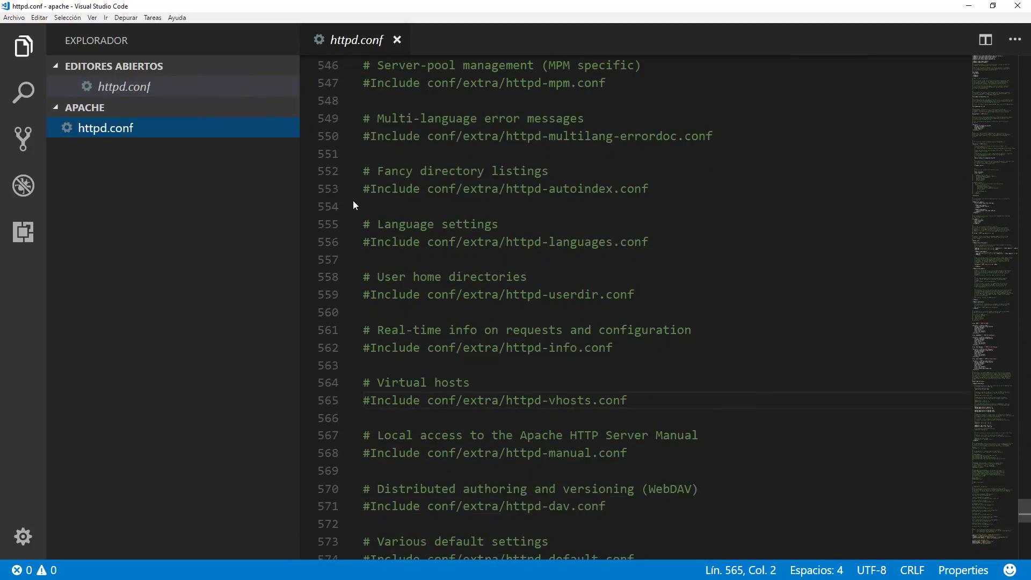
scroll(353, 204, down, 1)
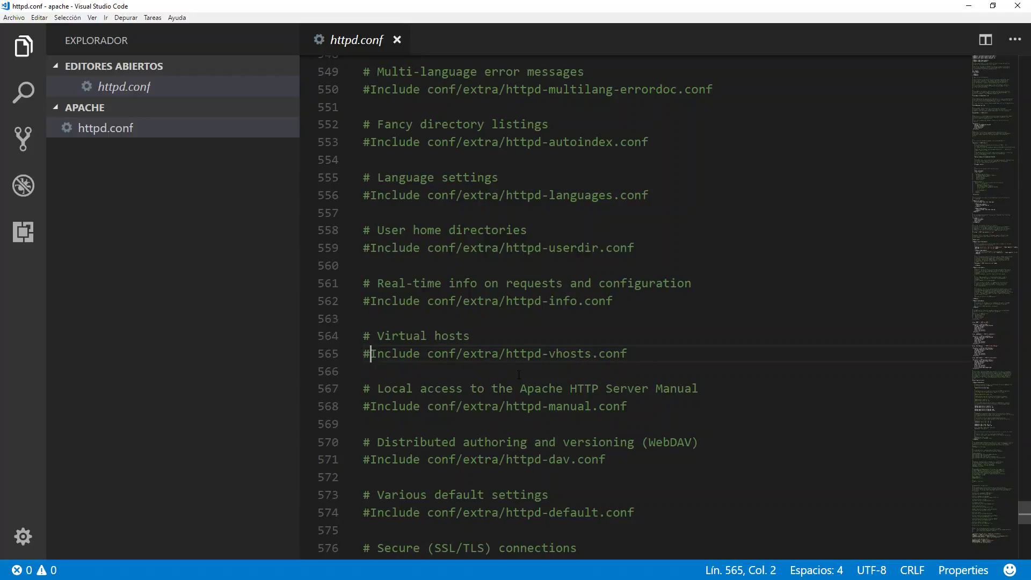
key(BackSpace)
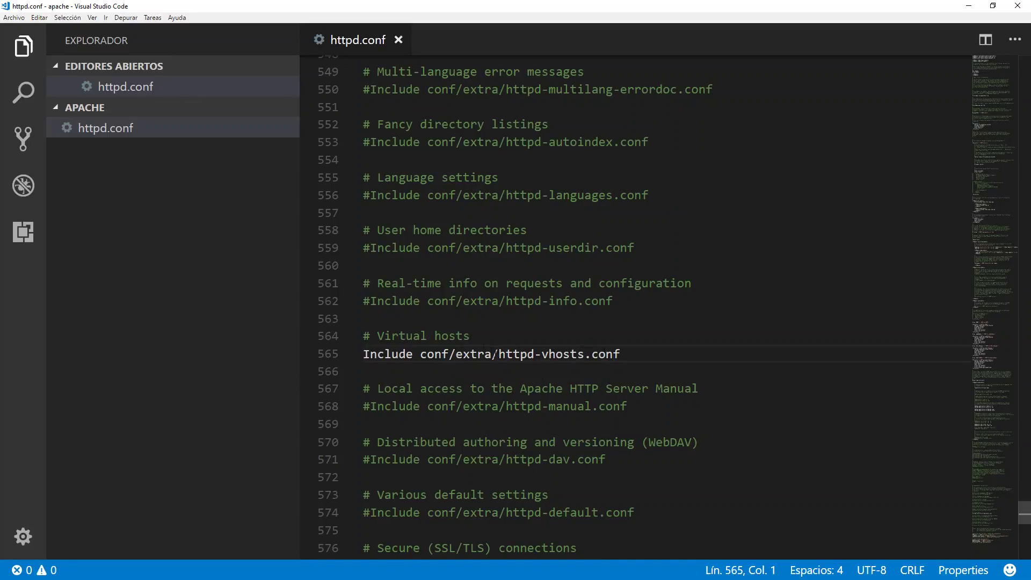
drag(499, 354, 620, 354)
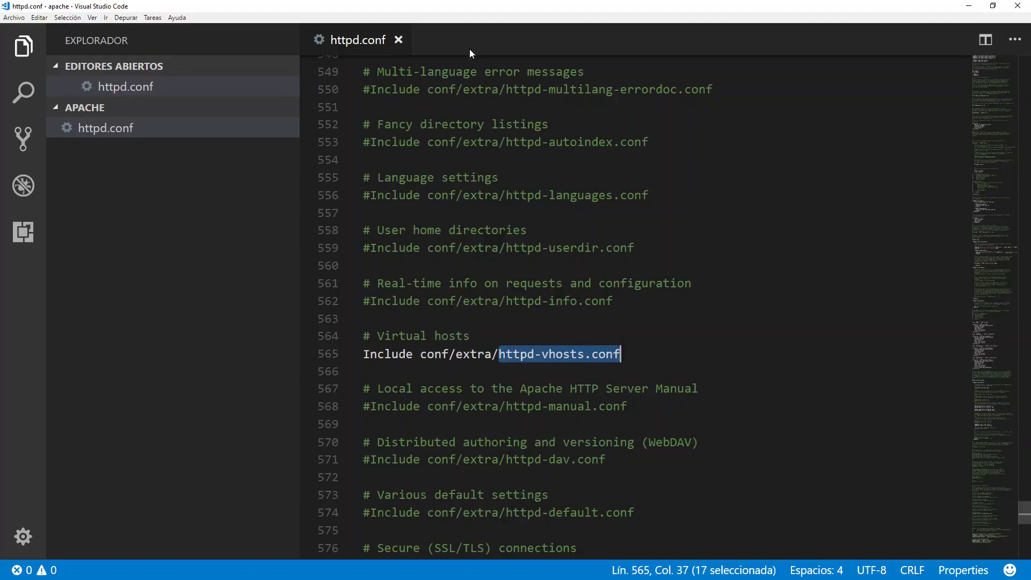
key(alt+Tab)
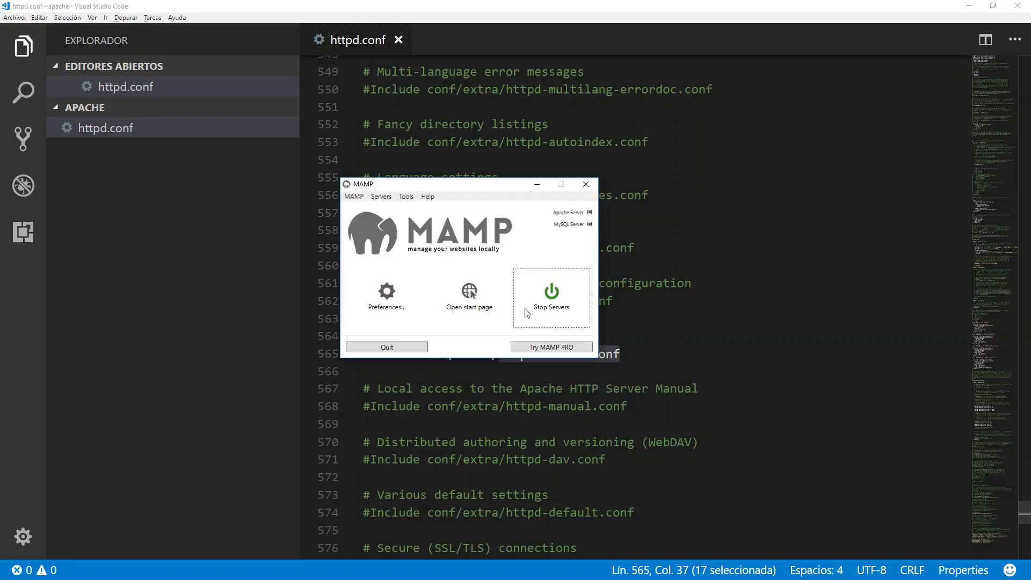
Stop the MAMP servers, then start them again.
click(381, 196)
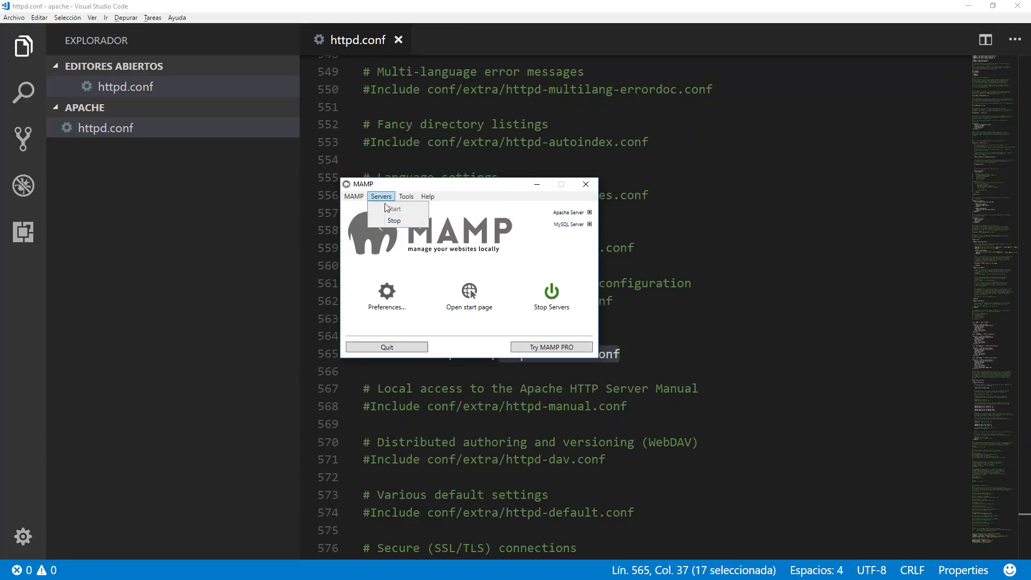
click(393, 221)
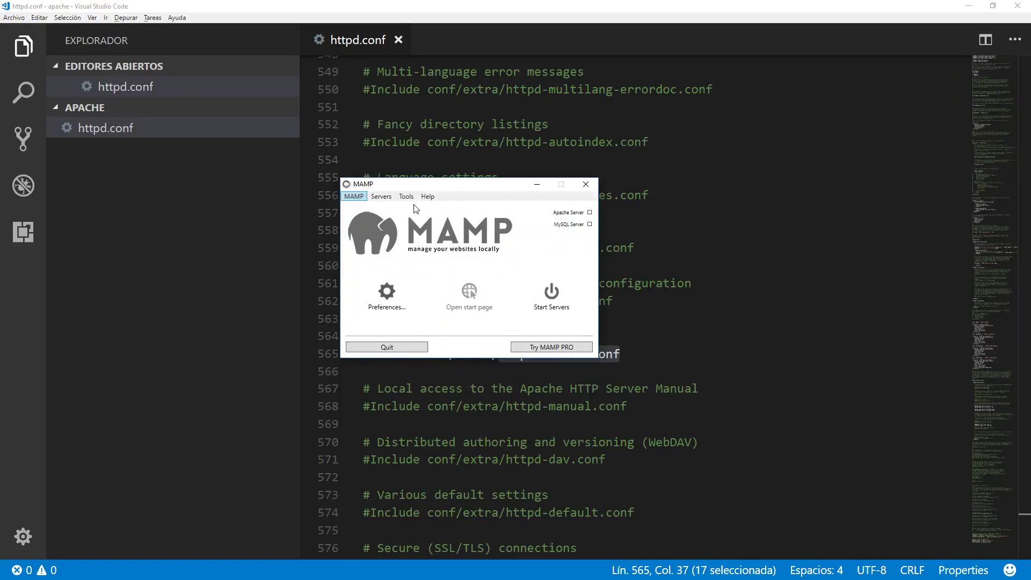
click(388, 197)
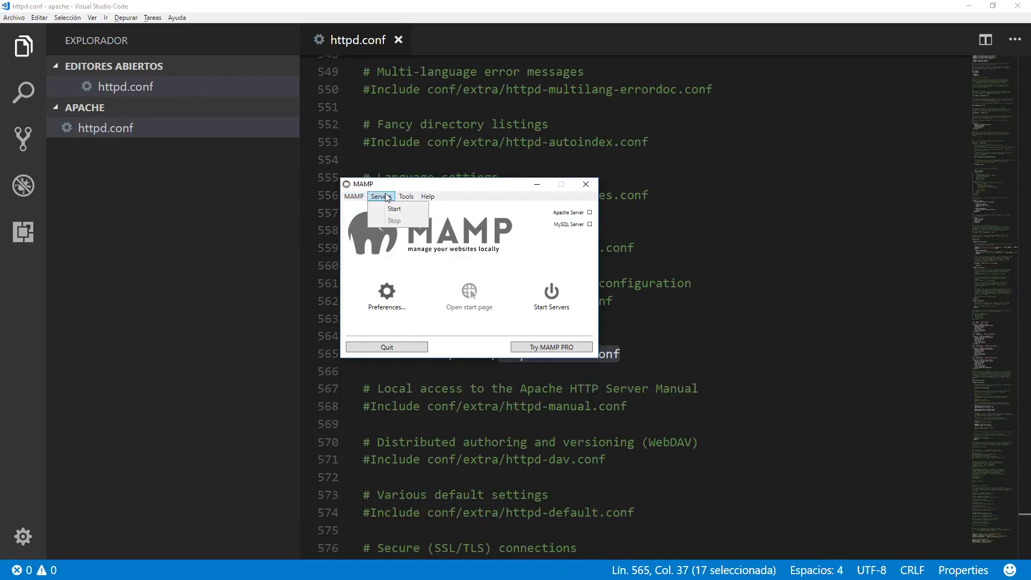
click(390, 211)
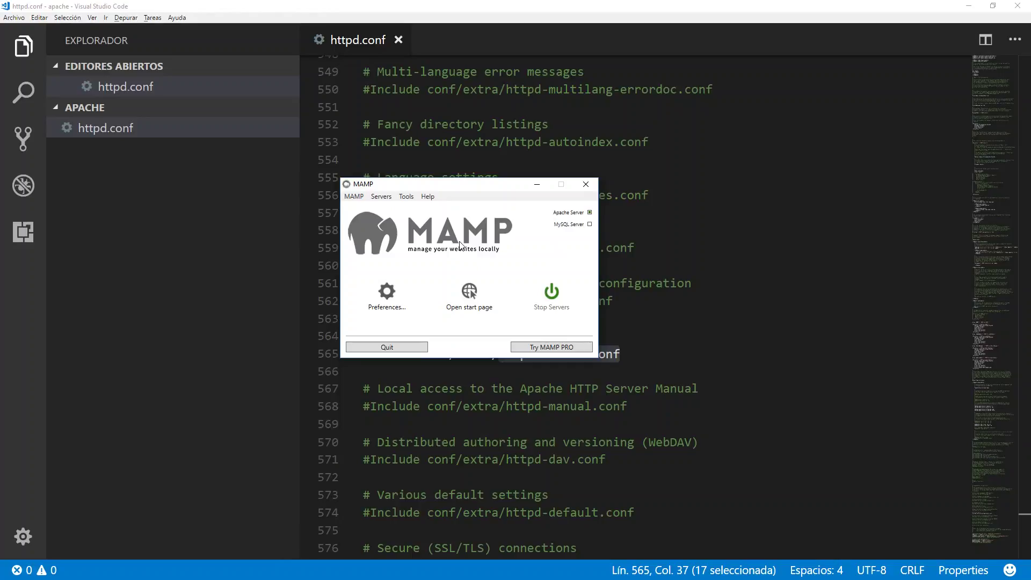
Return to the ENLACIMA site tab at localhost/enlacima/ in Chrome.
key(alt+Tab)
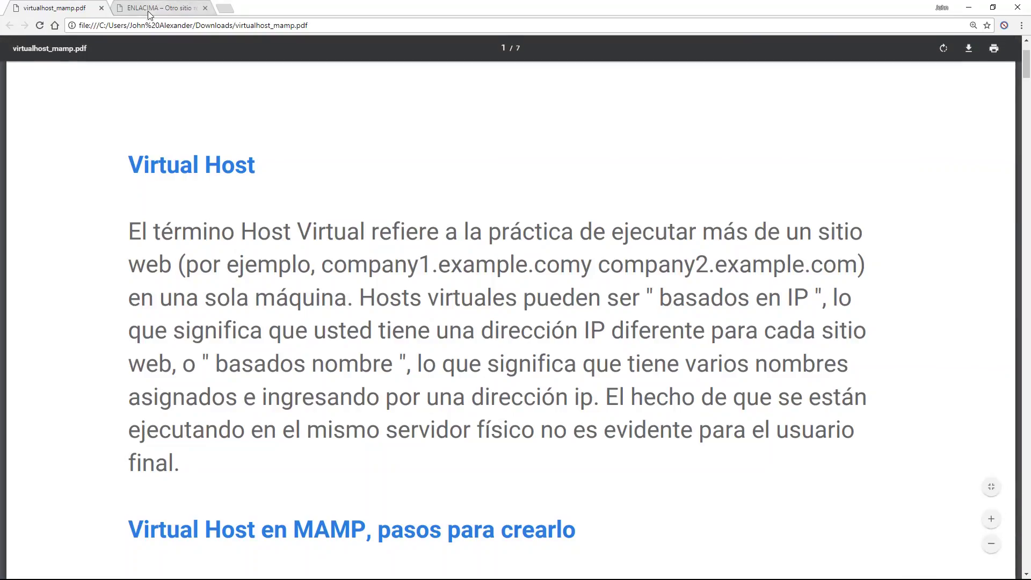
click(147, 9)
click(154, 25)
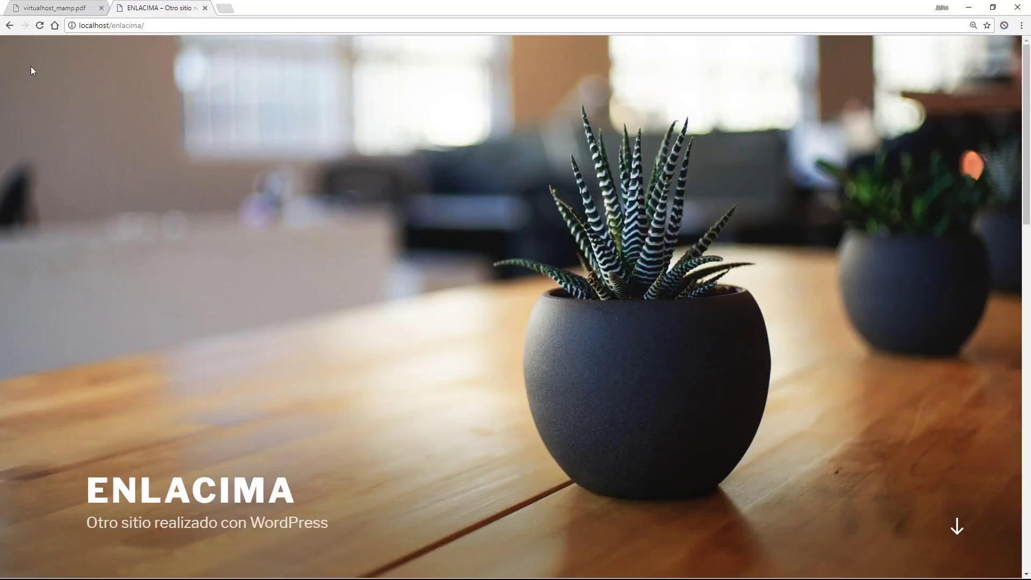
Reload localhost/enlacima/, then load plain localhost; both return Not Found.
click(40, 26)
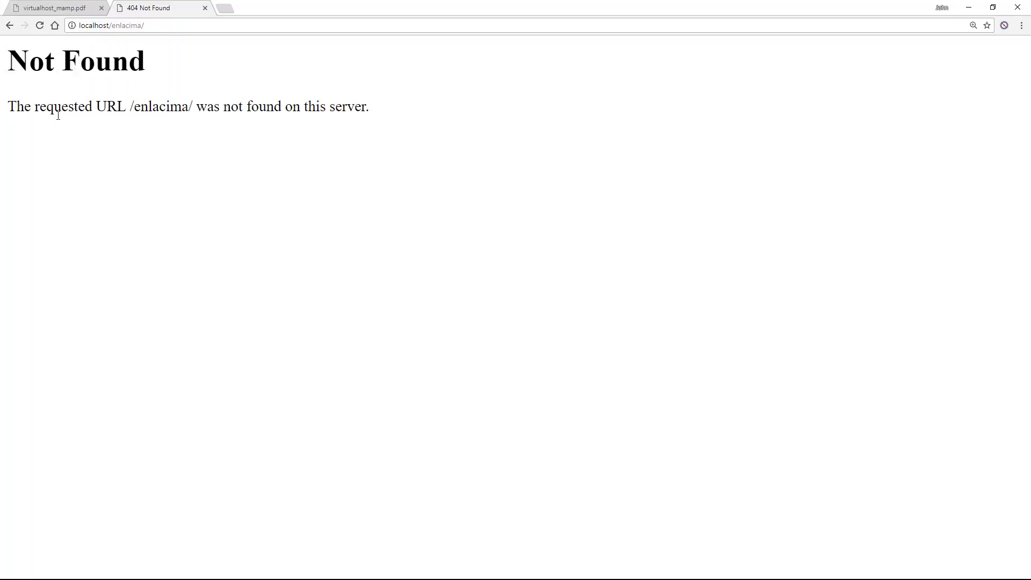
drag(109, 25, 172, 29)
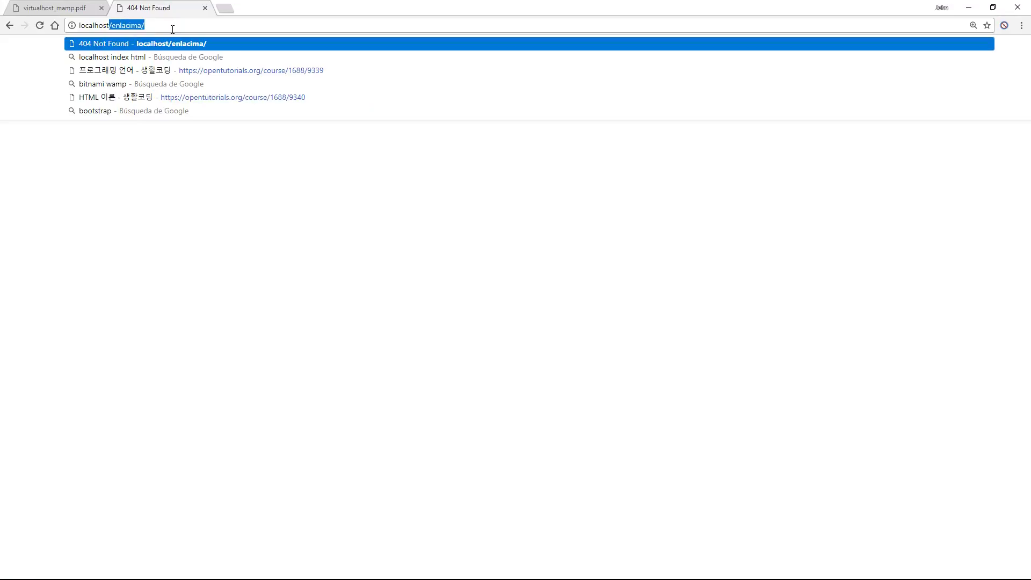
key(BackSpace)
key(Return)
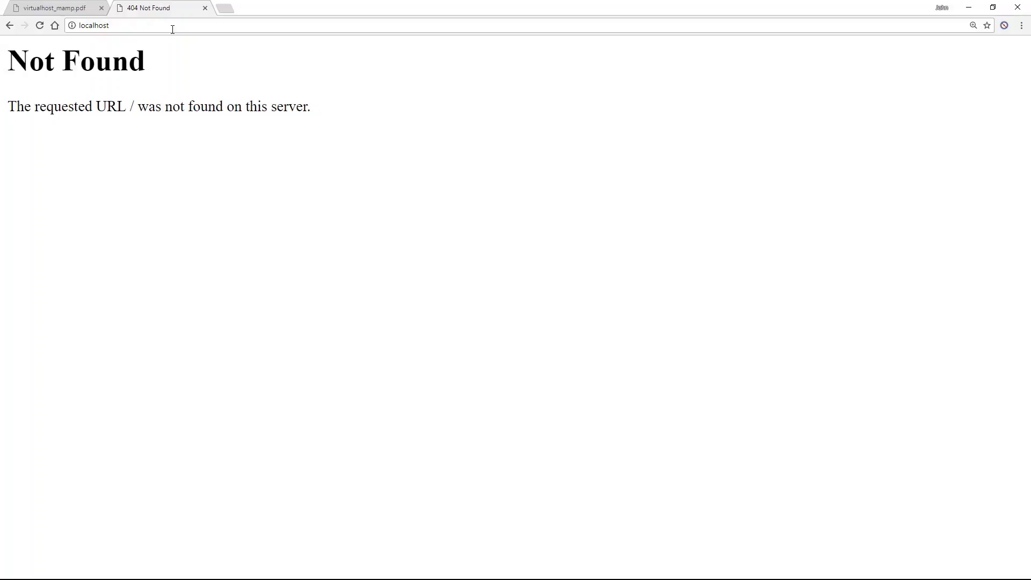
key(alt+Tab)
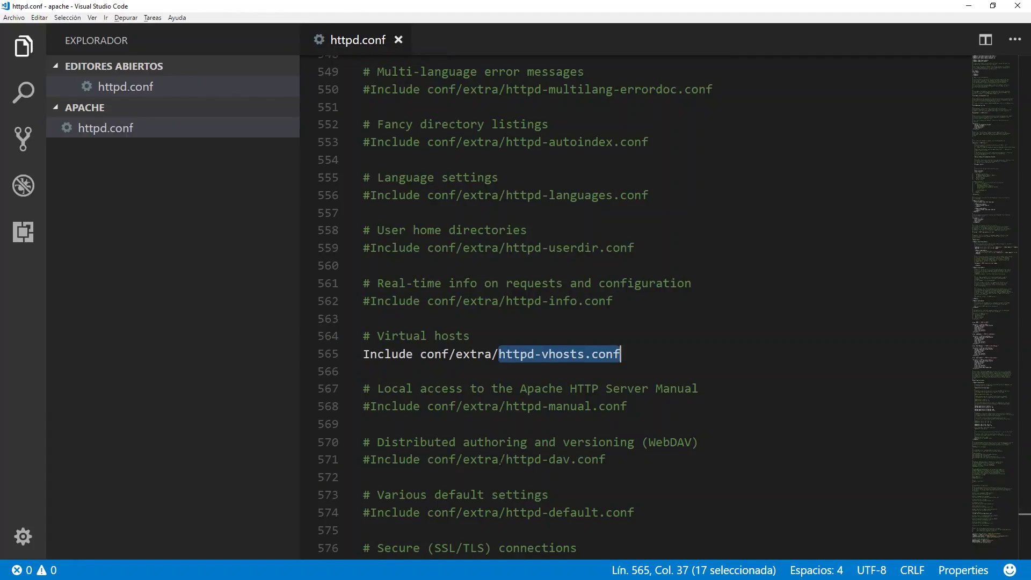
Open C:\MAMP\bin\apache\conf\extra\httpd-vhosts.conf via Archivo > Abrir archivo.
click(528, 354)
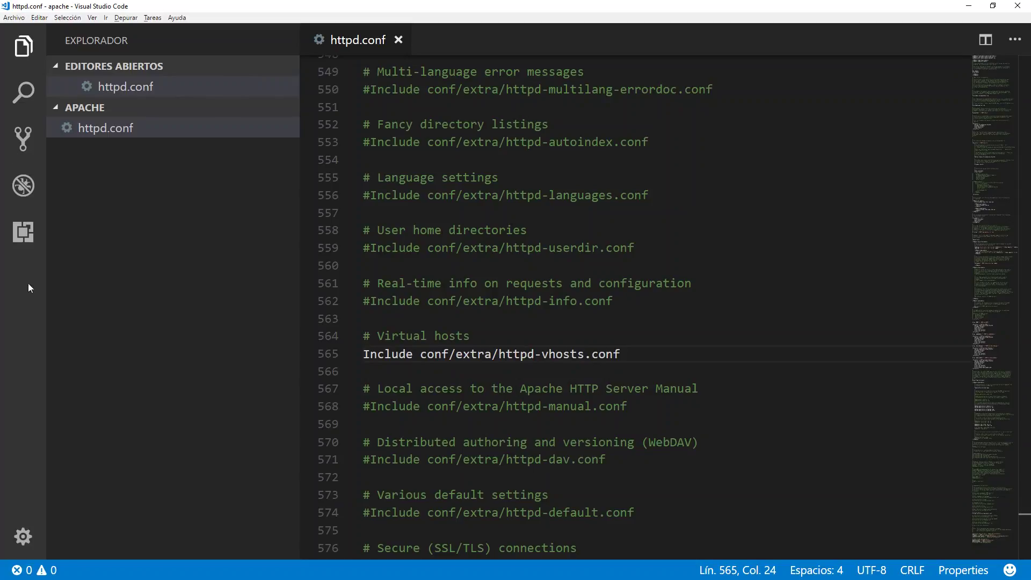
click(13, 18)
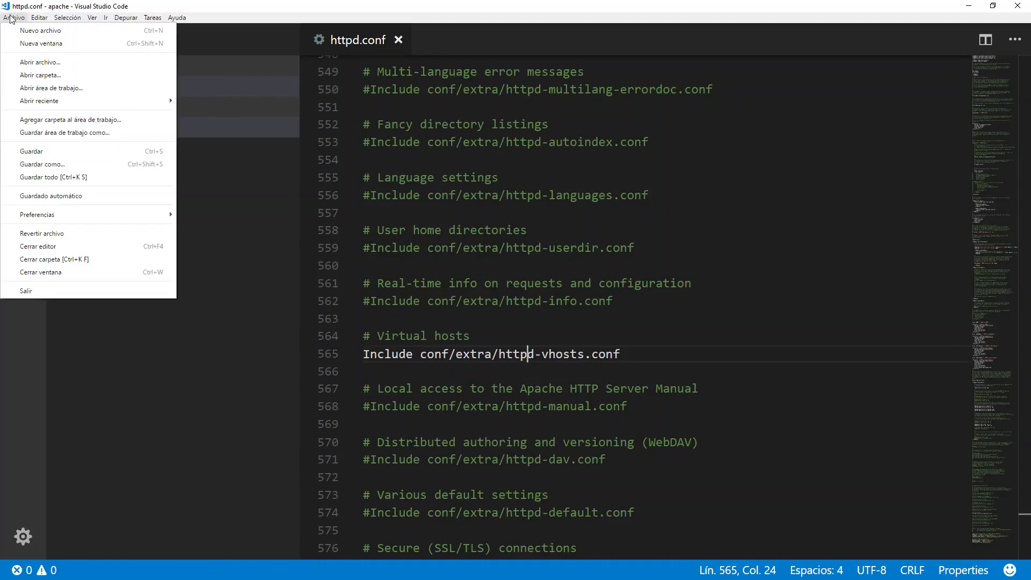
click(41, 66)
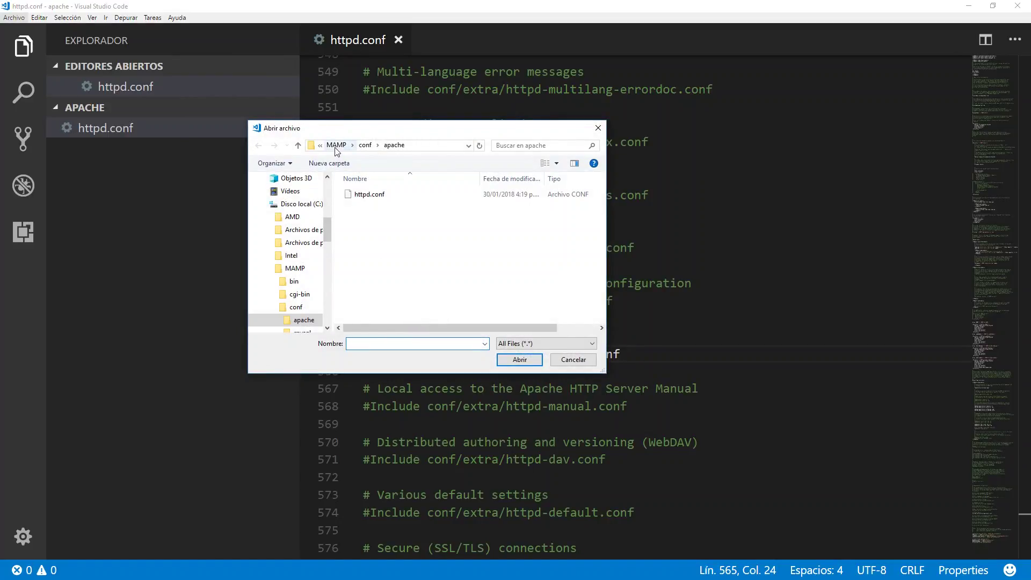
click(295, 268)
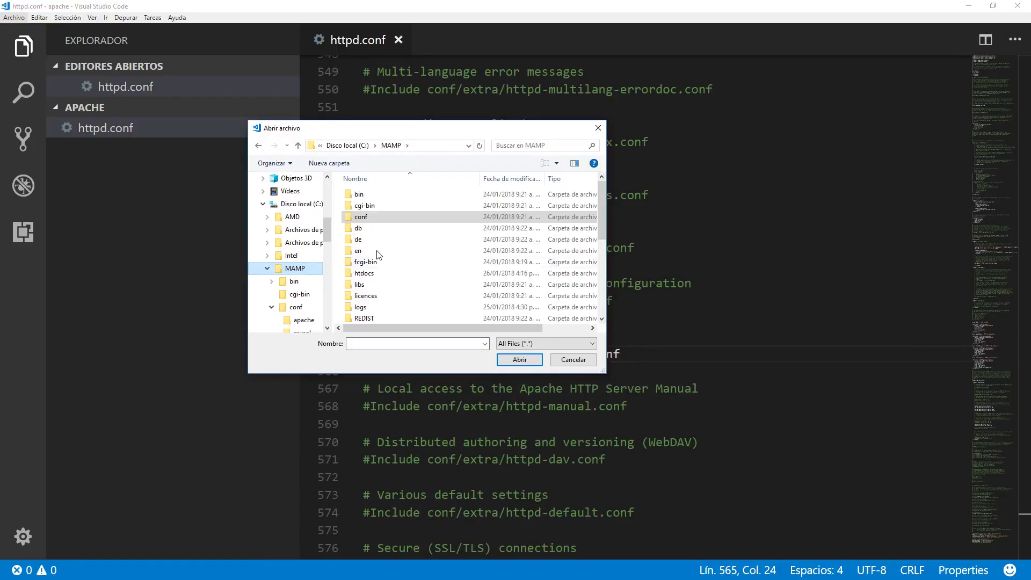
double_click(360, 194)
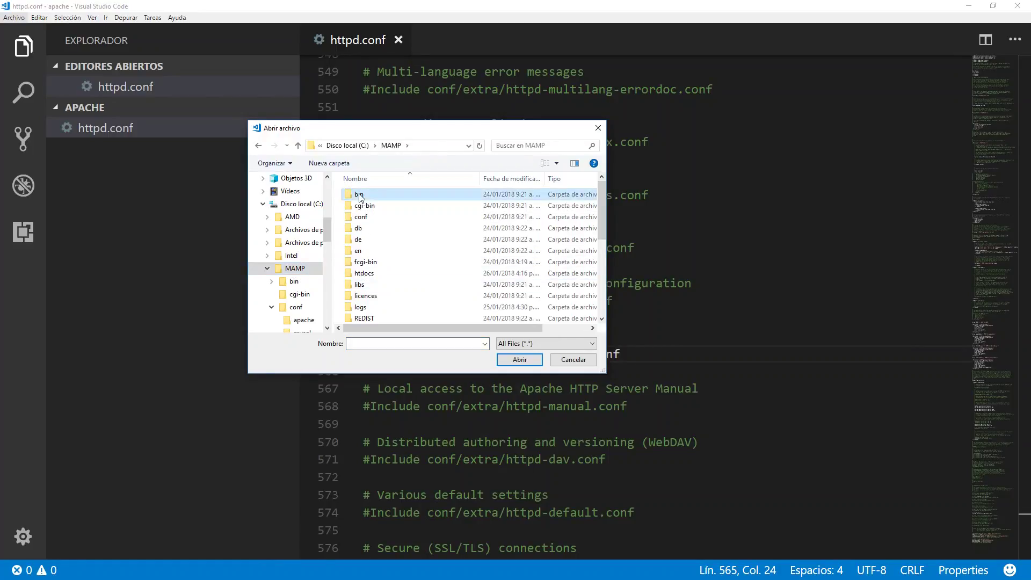
double_click(364, 194)
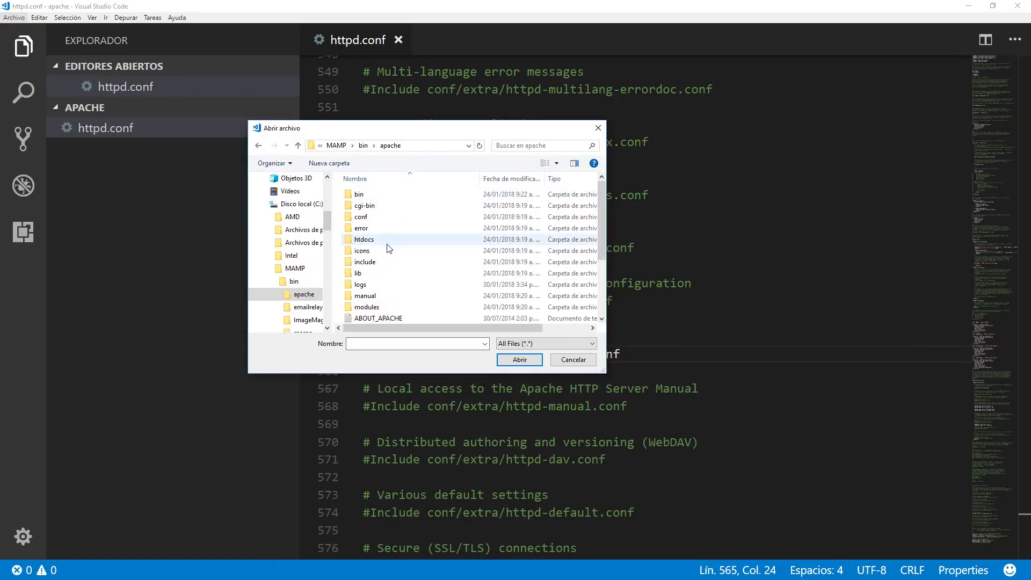
double_click(361, 217)
double_click(363, 196)
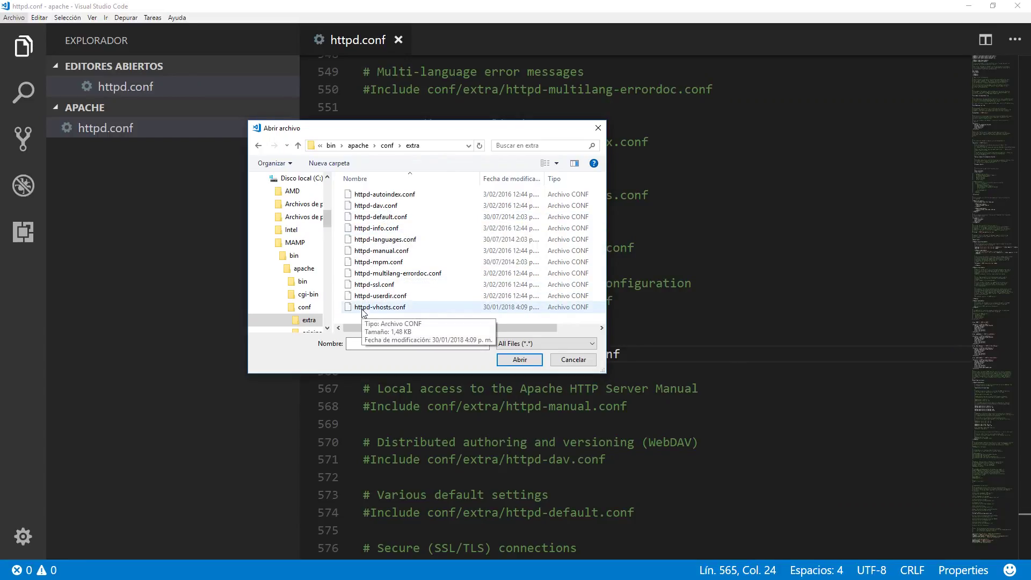
double_click(384, 307)
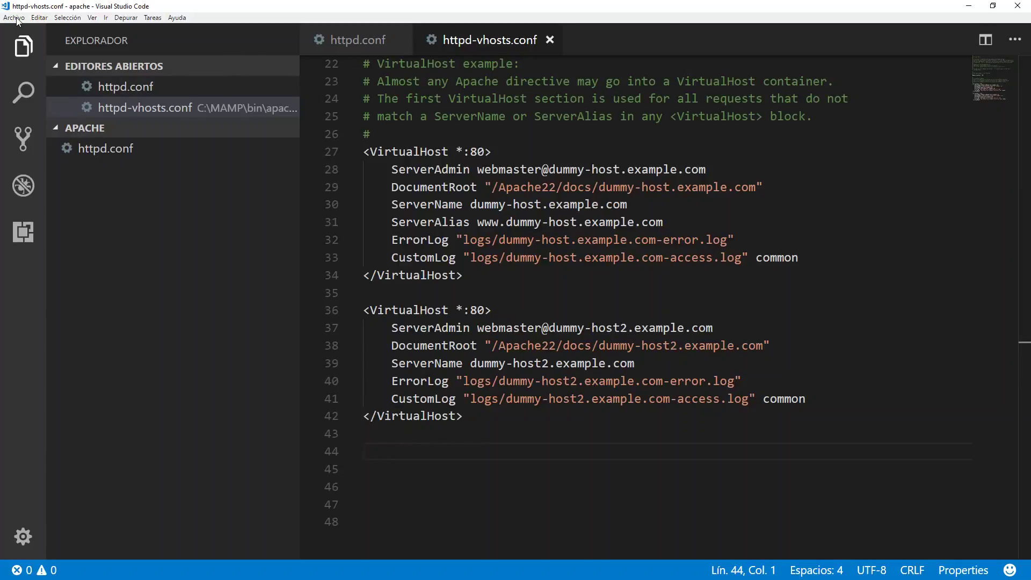
Open virtualhost.txt from Documentos\dosc-enlacima in a new editor tab.
click(15, 18)
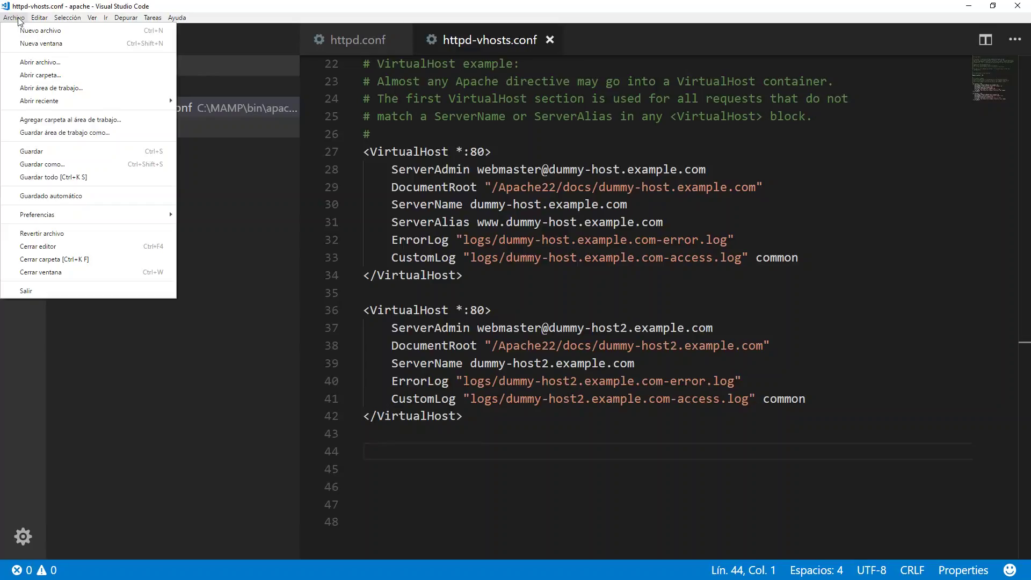
click(27, 59)
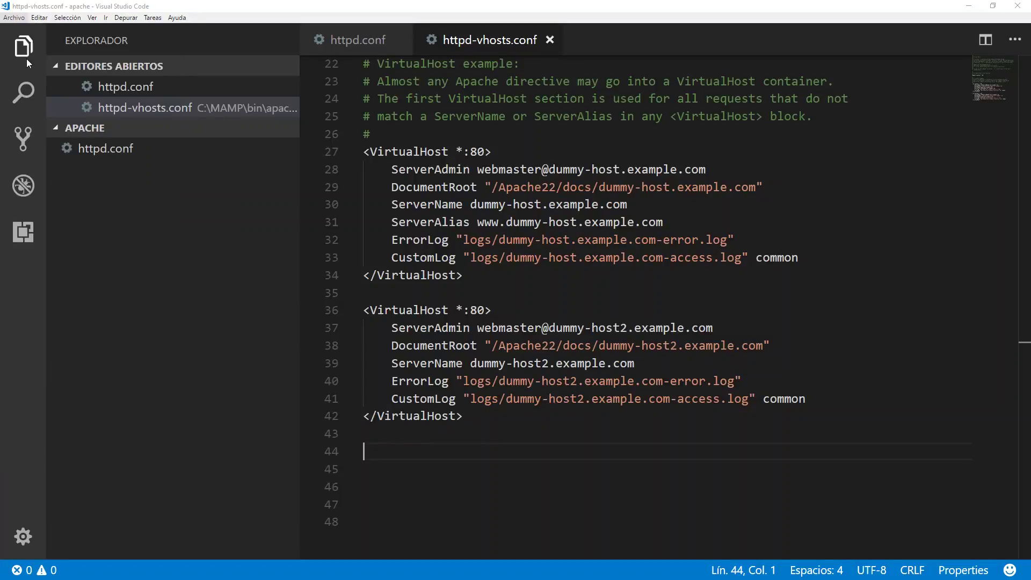
drag(328, 211, 322, 191)
click(295, 178)
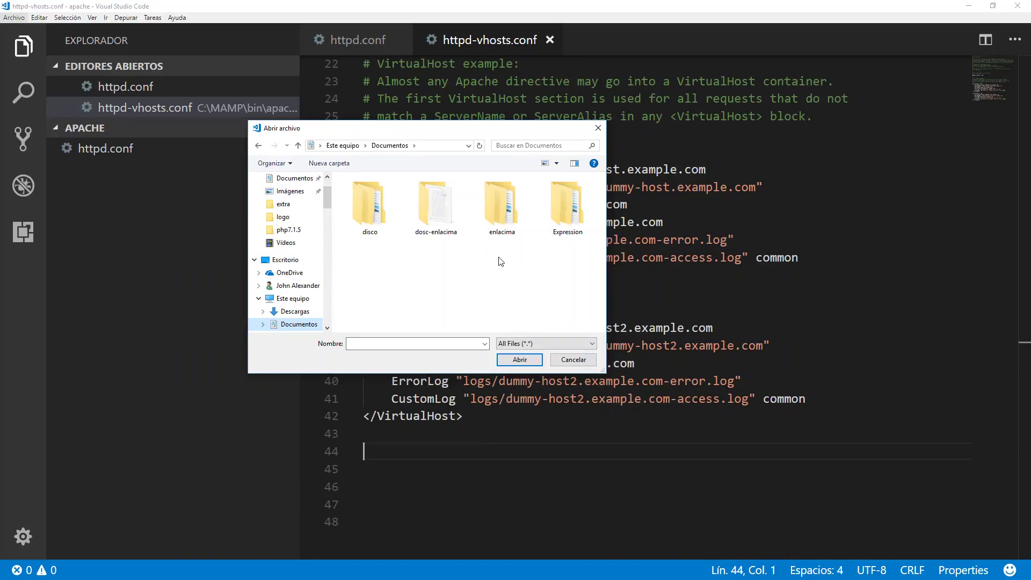
double_click(435, 209)
click(371, 197)
click(511, 359)
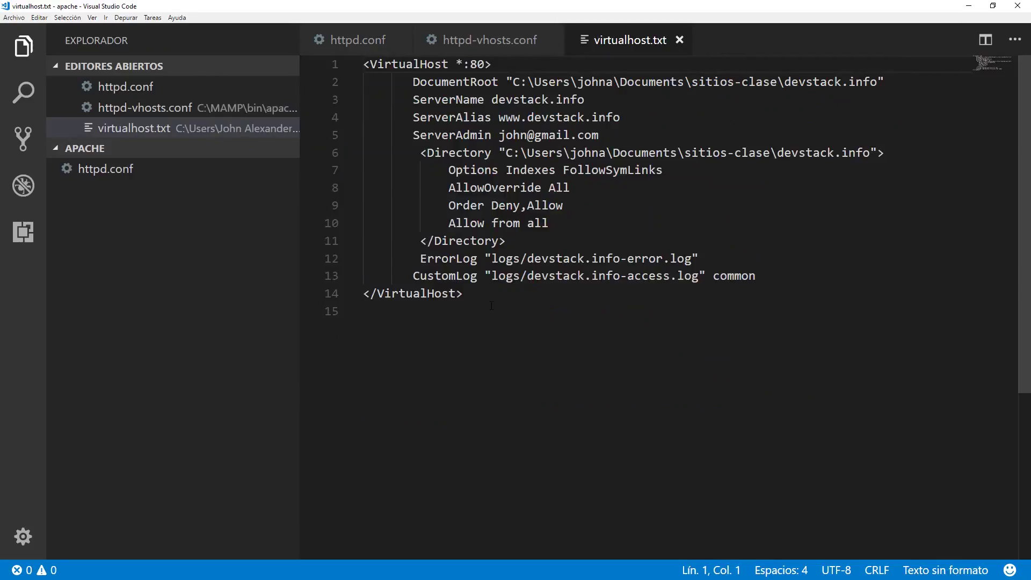
Copy the whole devstack.info VirtualHost block from virtualhost.txt.
drag(469, 295, 361, 64)
right_click(412, 83)
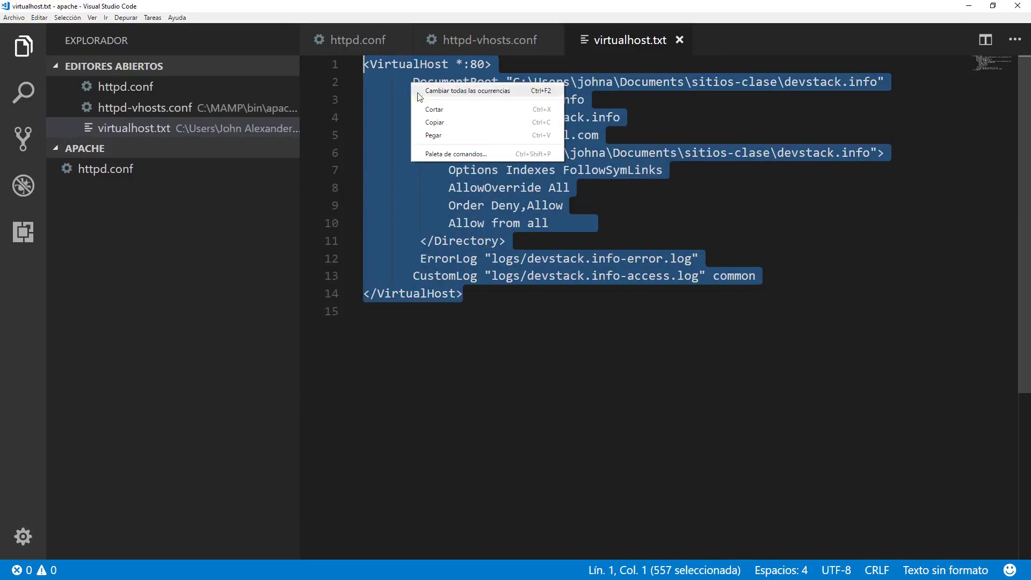
click(434, 121)
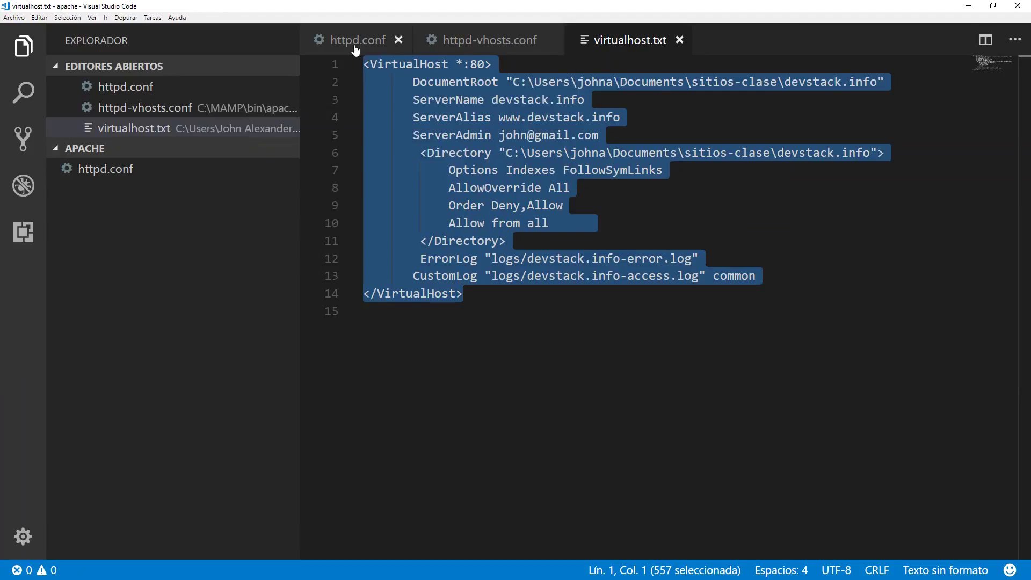
Paste the VirtualHost block at line 44 of httpd-vhosts.conf and review it.
click(475, 41)
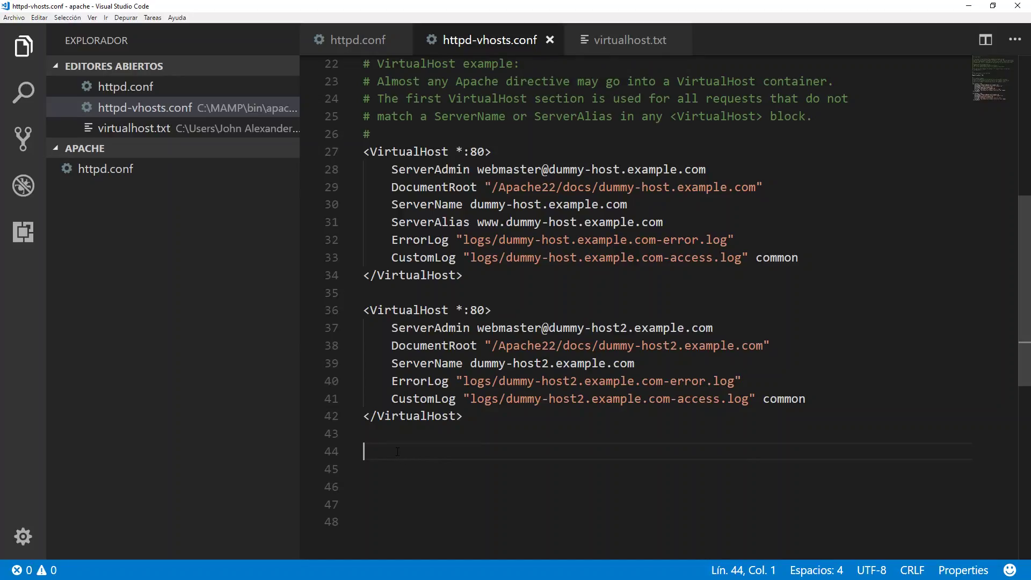
key(ctrl+v)
scroll(472, 322, up, 2)
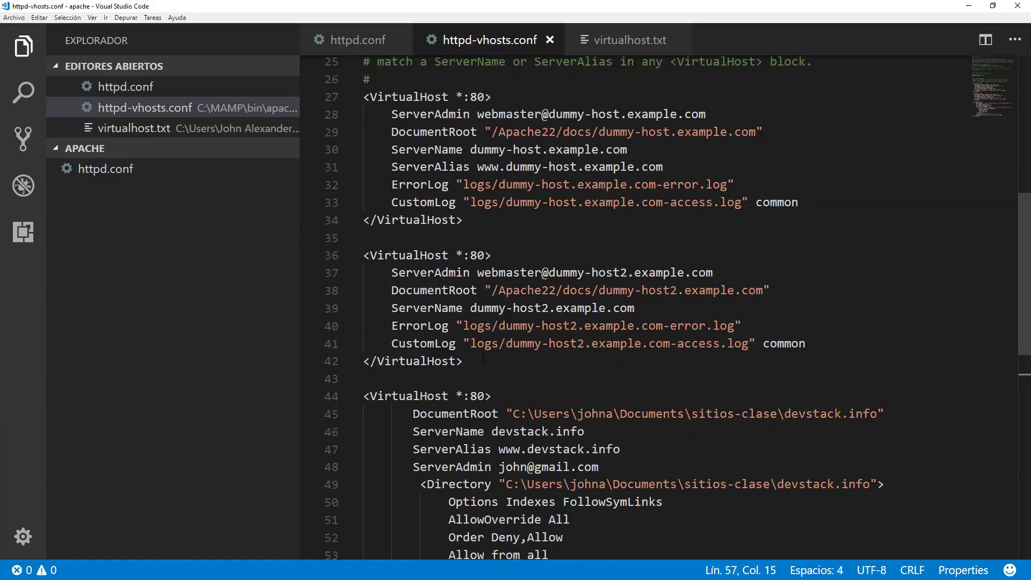
scroll(484, 358, down, 2)
scroll(388, 304, down, 1)
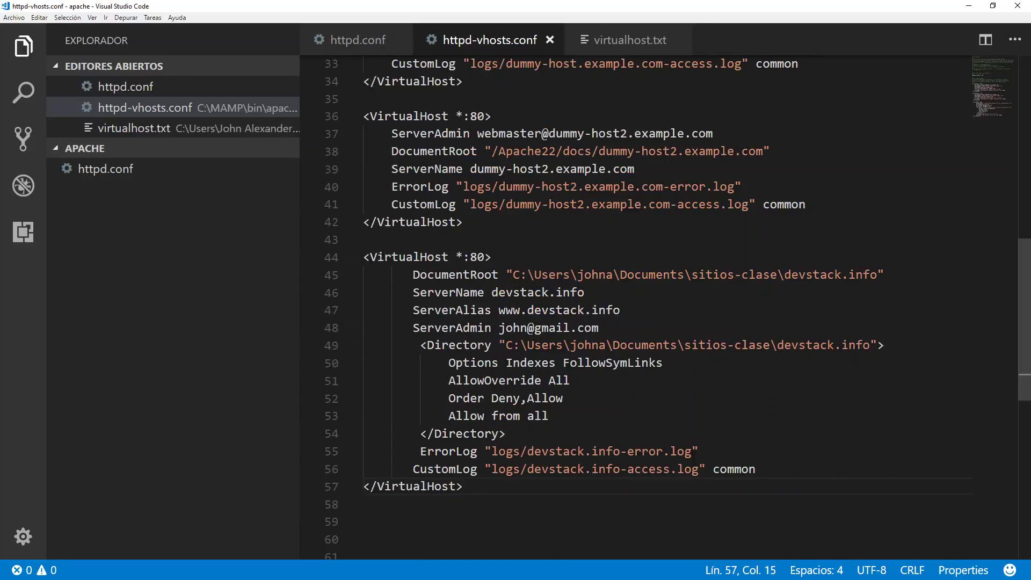
drag(366, 257, 465, 490)
click(465, 490)
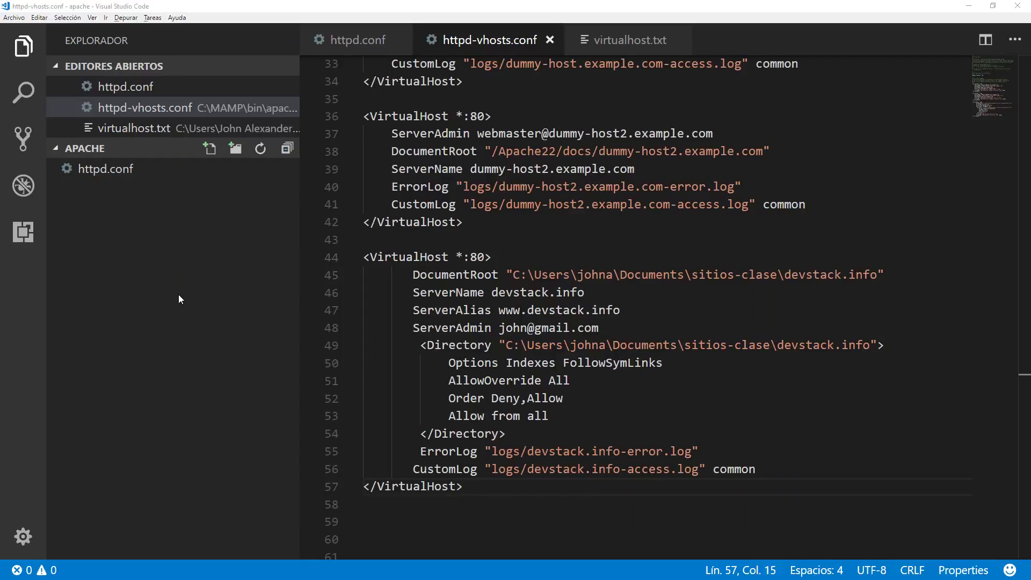
key(alt+Tab)
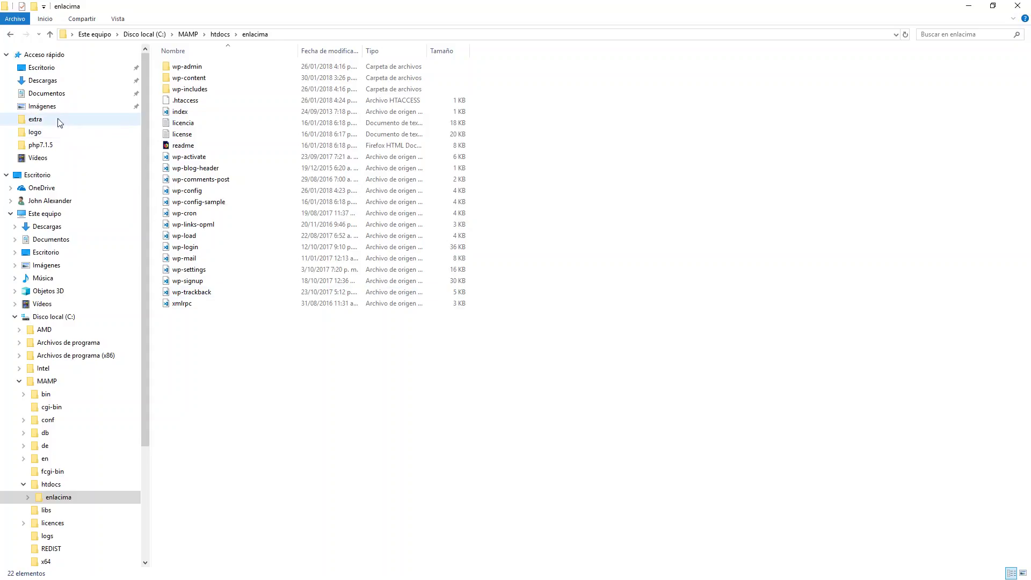
Create a new folder named wordpressenlacima.com.co in Documents.
click(54, 93)
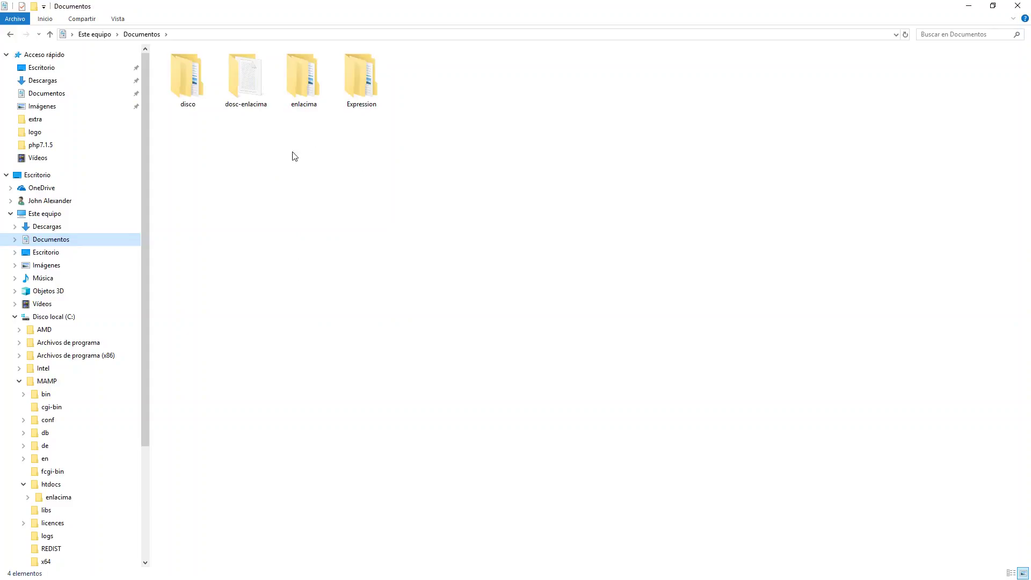
right_click(347, 156)
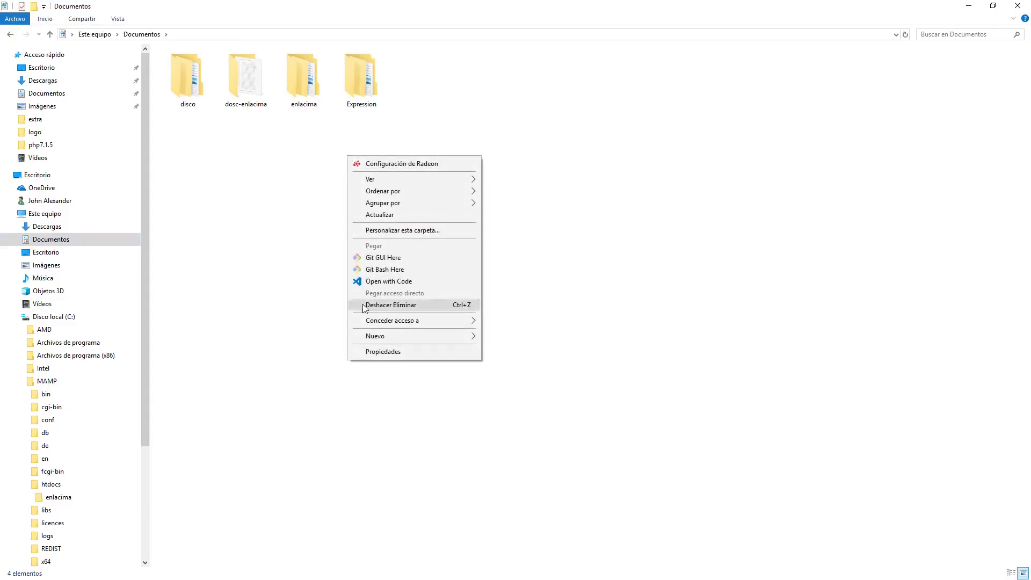
mouse_move(379, 338)
click(510, 337)
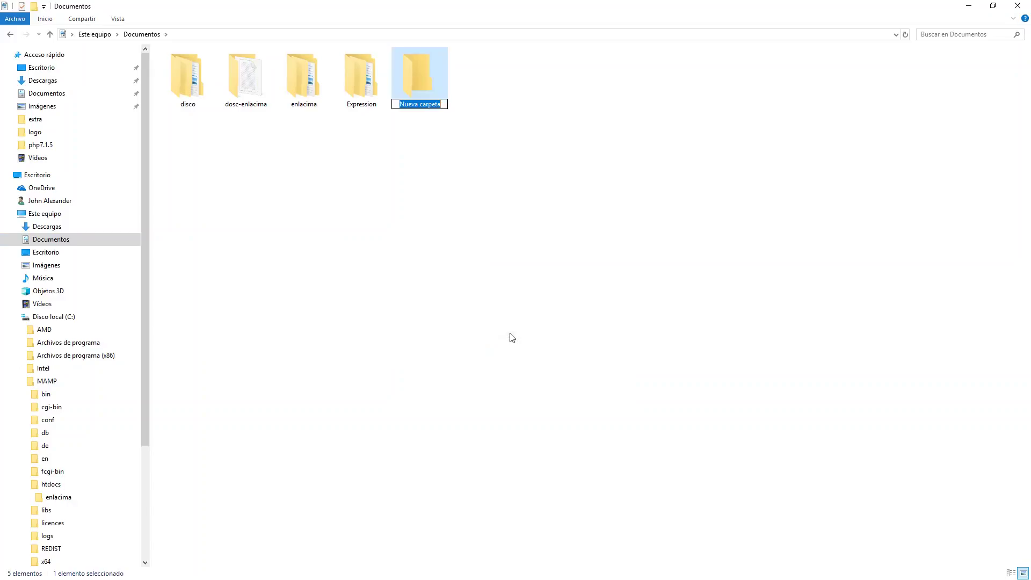
text(wordpressenlacima.com.co)
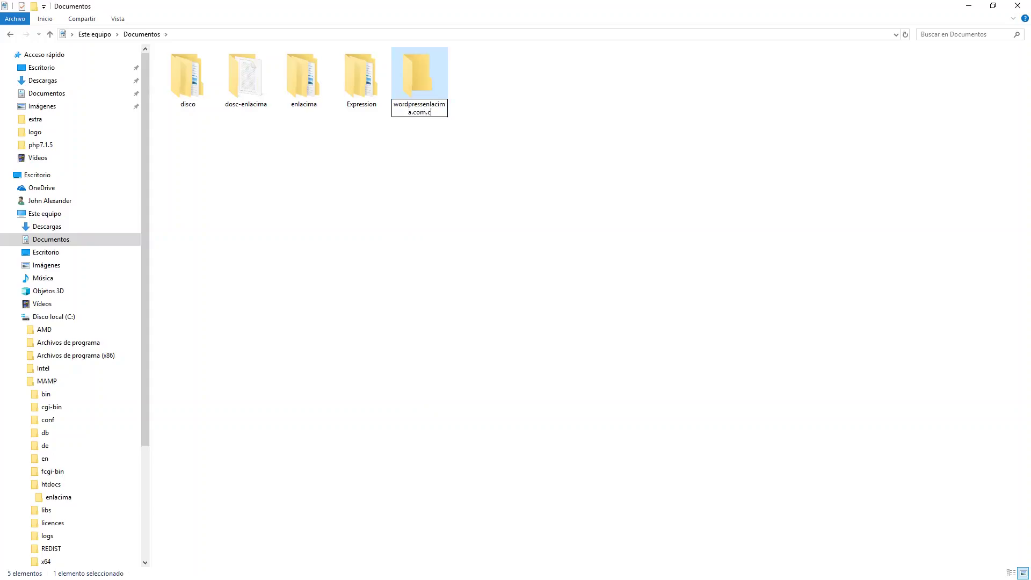
key(Return)
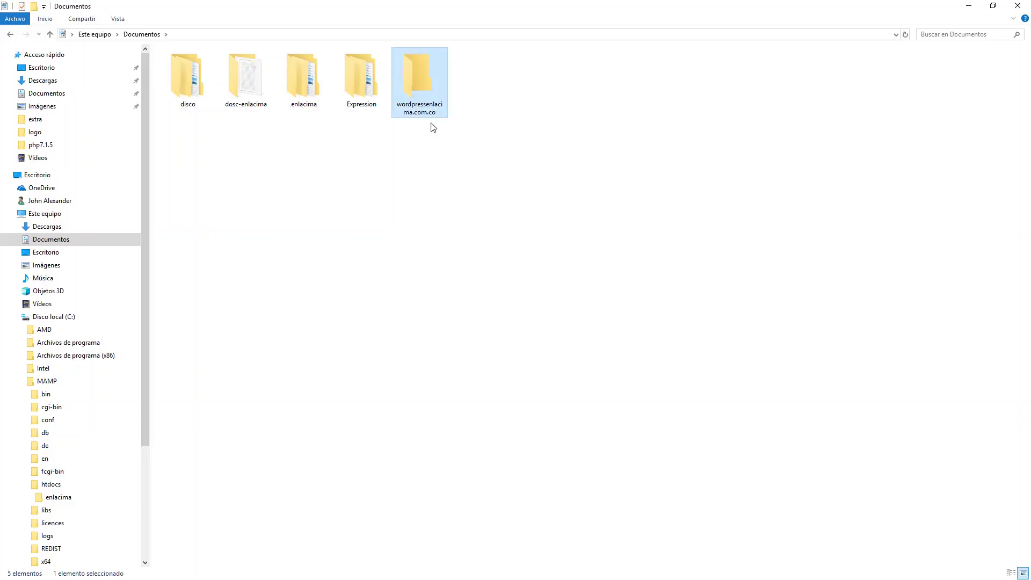
Inside wordpressenlacima.com.co, create a subfolder named public.
double_click(410, 82)
right_click(245, 113)
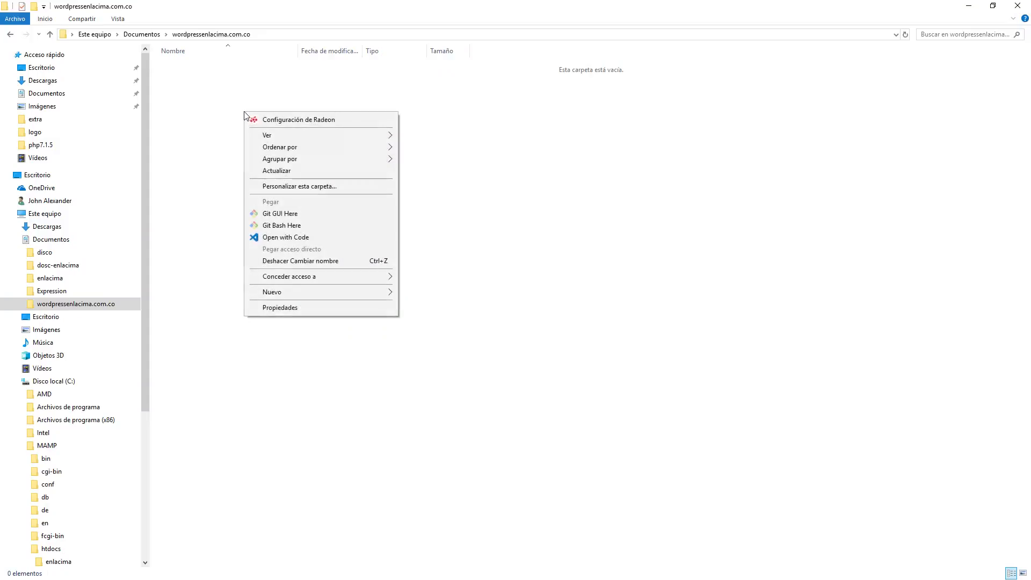
mouse_move(279, 292)
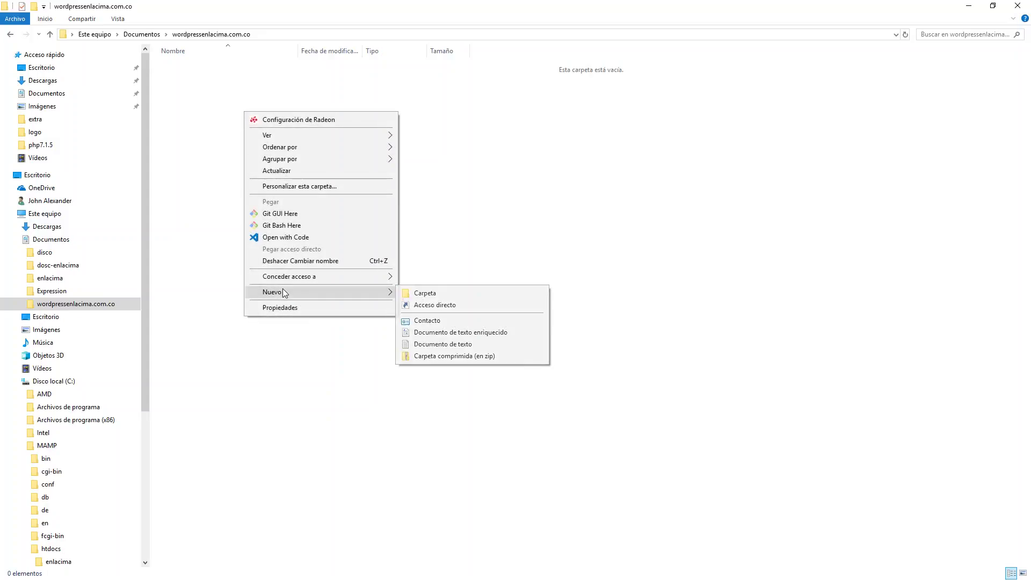
click(466, 297)
text(public)
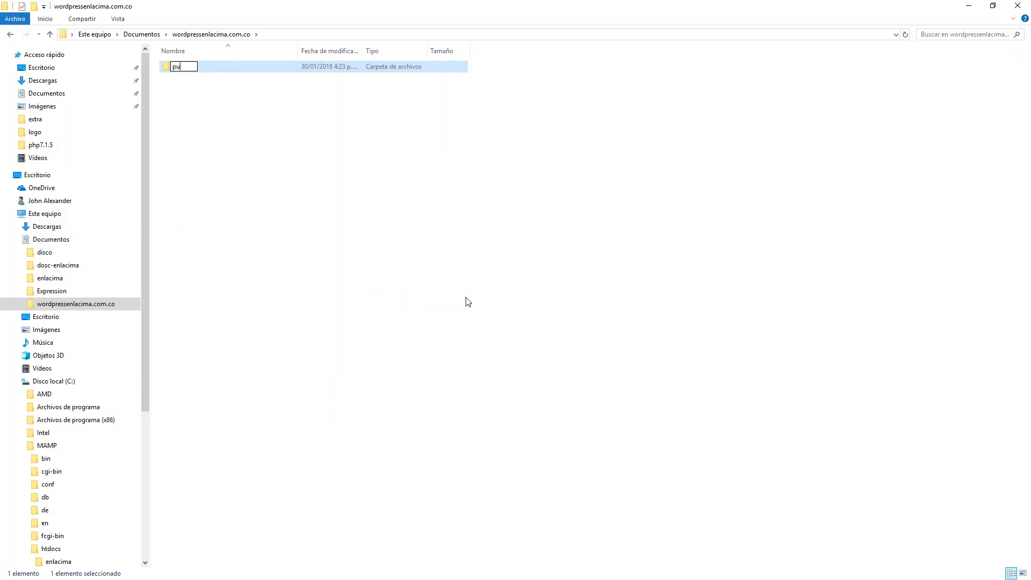
key(Return)
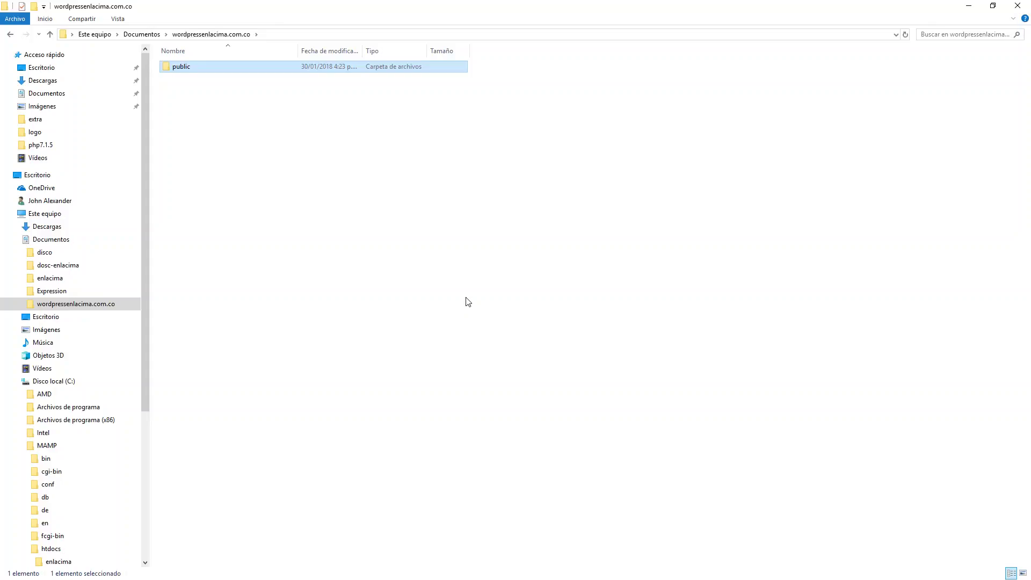
click(213, 34)
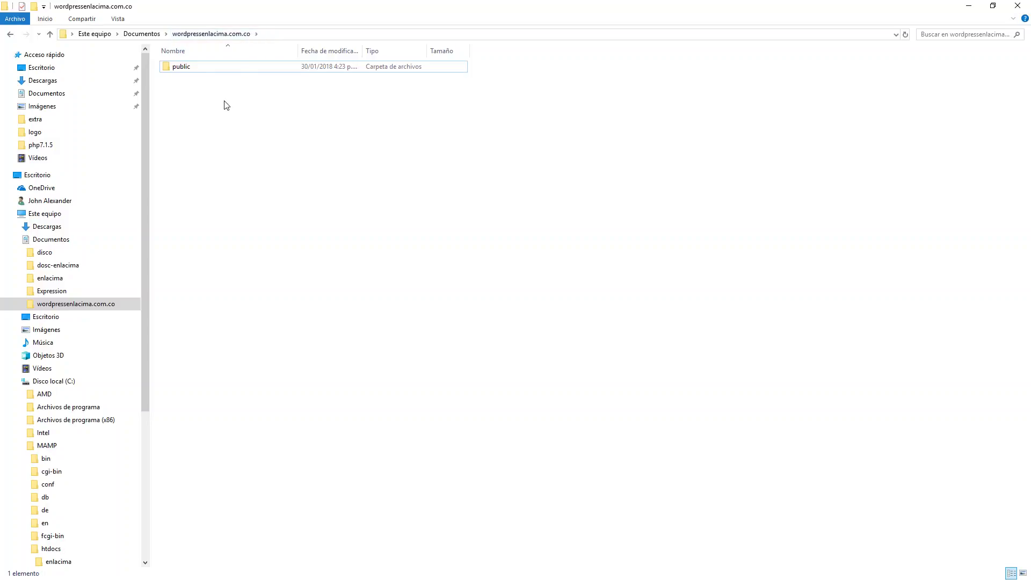
Open the empty public folder and copy its full path from the File Explorer address bar.
double_click(180, 70)
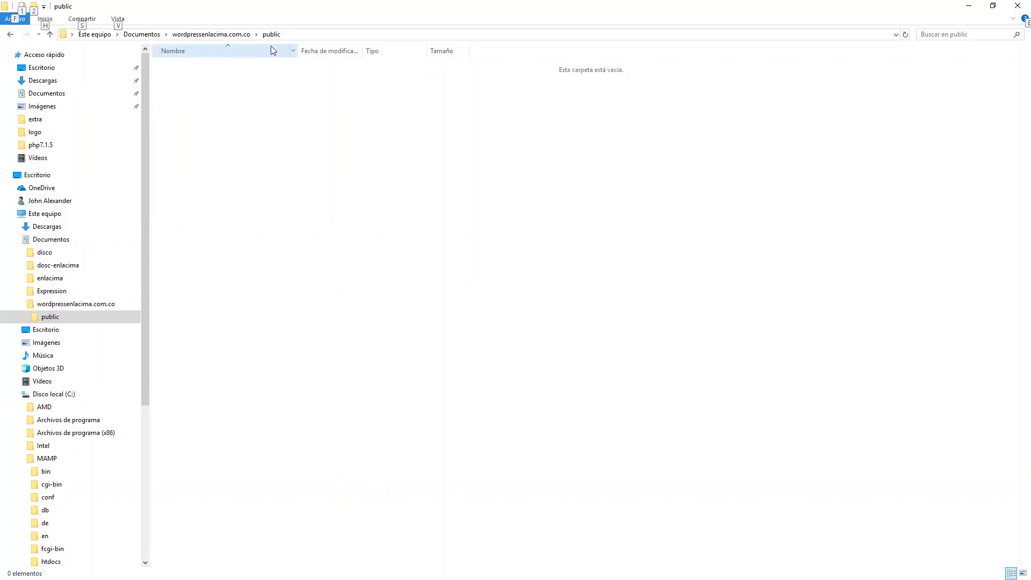
click(290, 33)
click(291, 33)
double_click(291, 33)
click(281, 34)
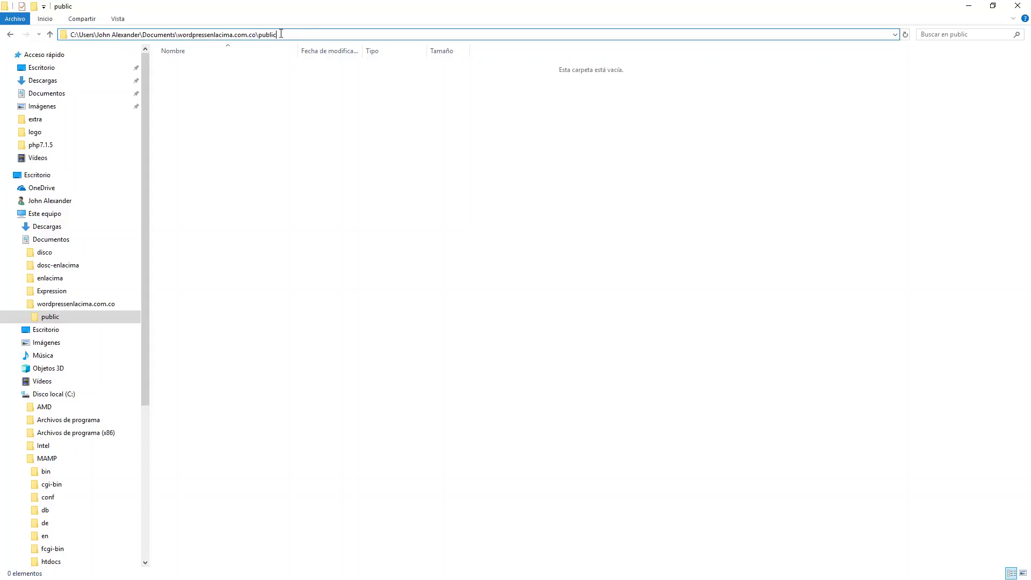
double_click(168, 35)
click(168, 35)
drag(72, 34, 290, 27)
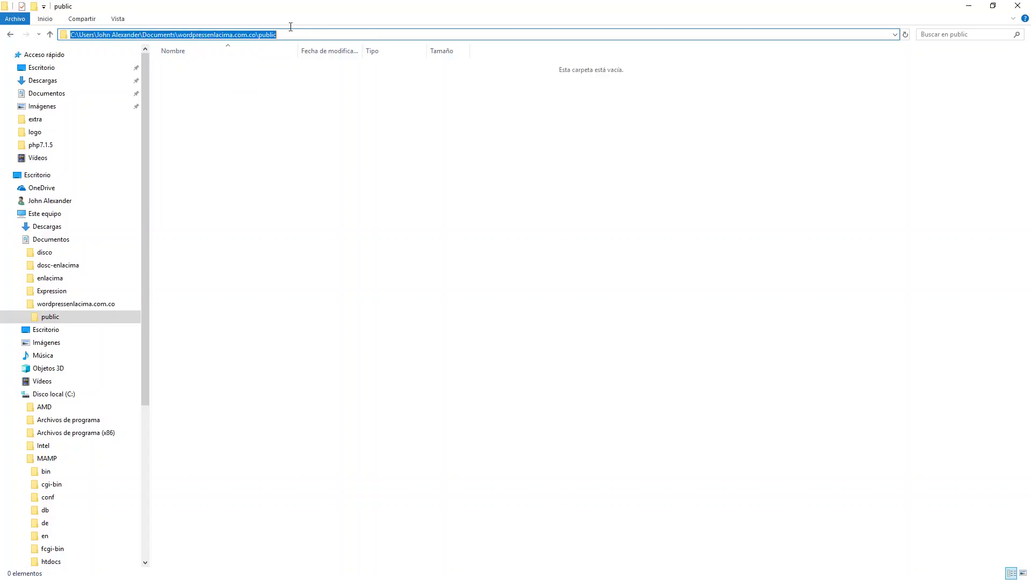
right_click(265, 33)
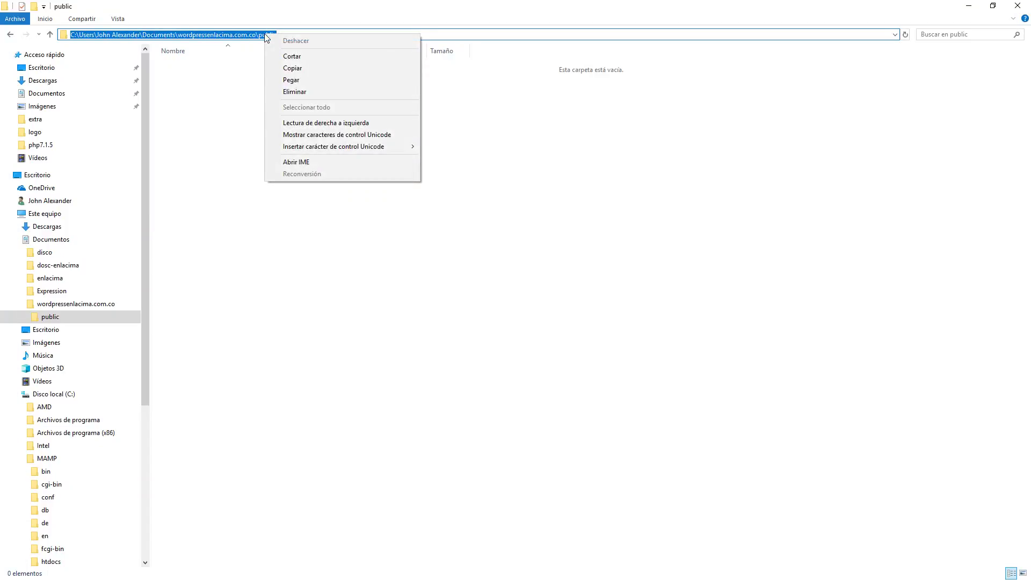
click(299, 71)
click(300, 71)
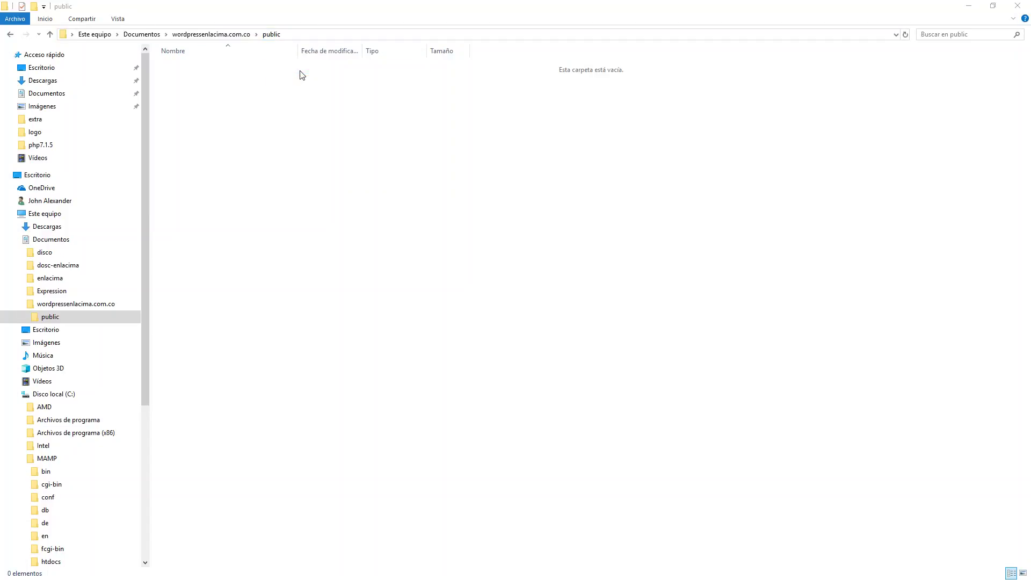
key(alt+Tab)
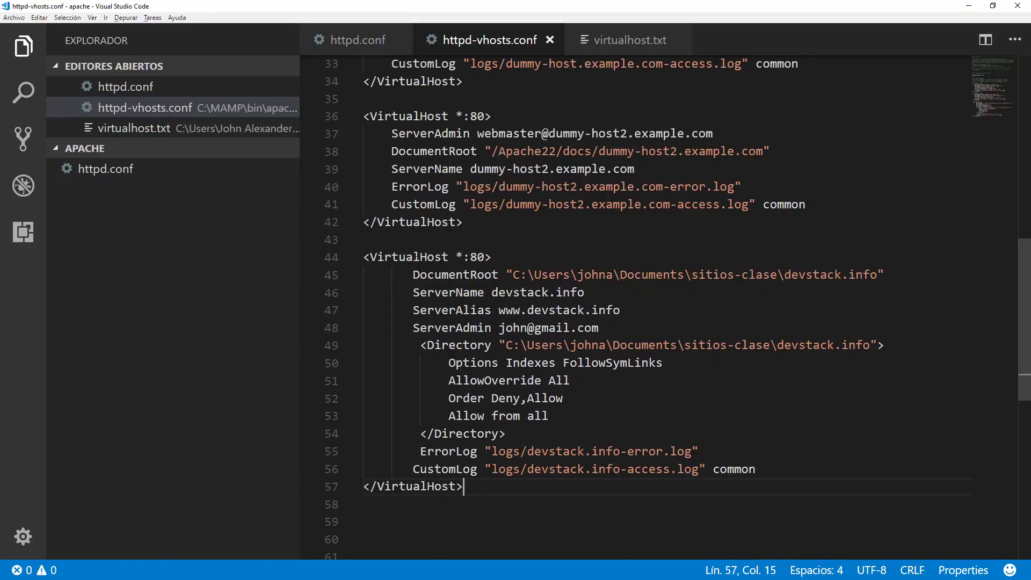
drag(514, 274, 877, 274)
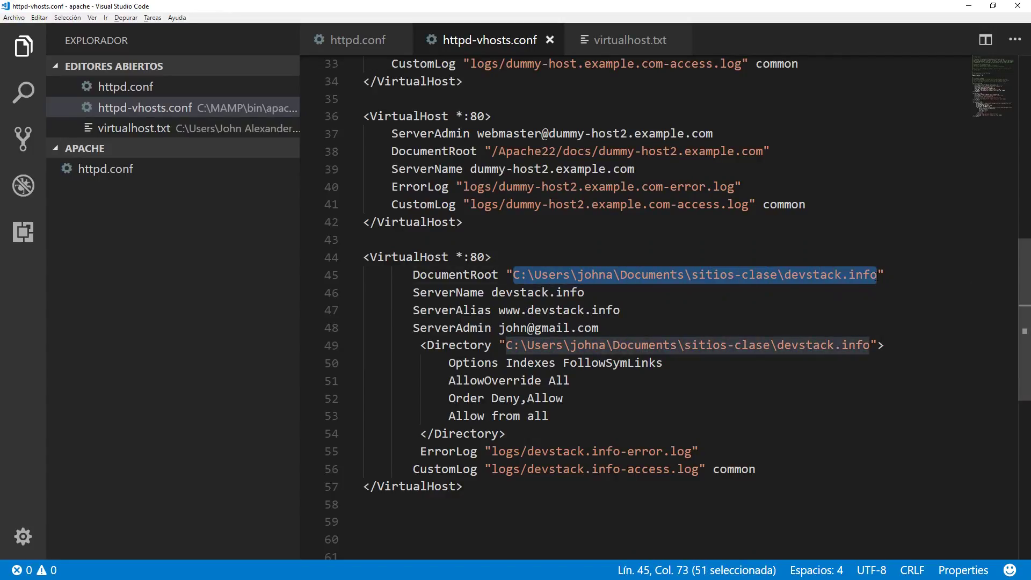
key(ctrl+v)
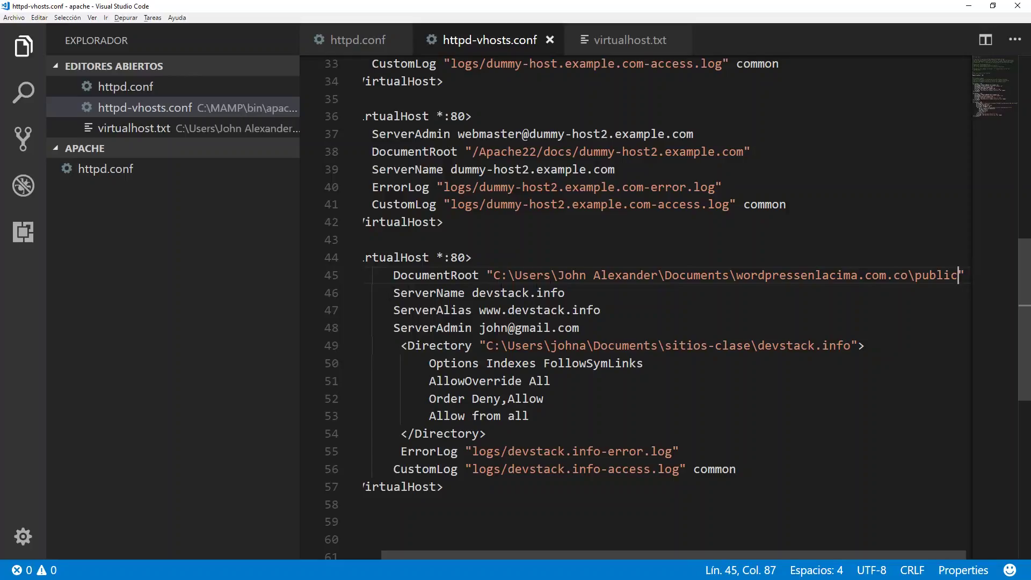
drag(907, 276, 739, 280)
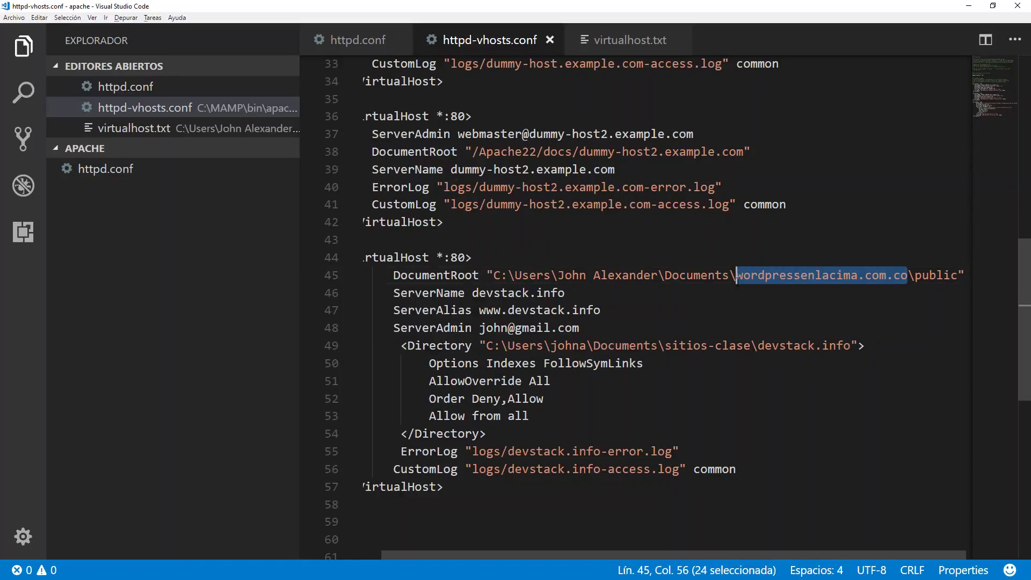
drag(567, 293, 473, 293)
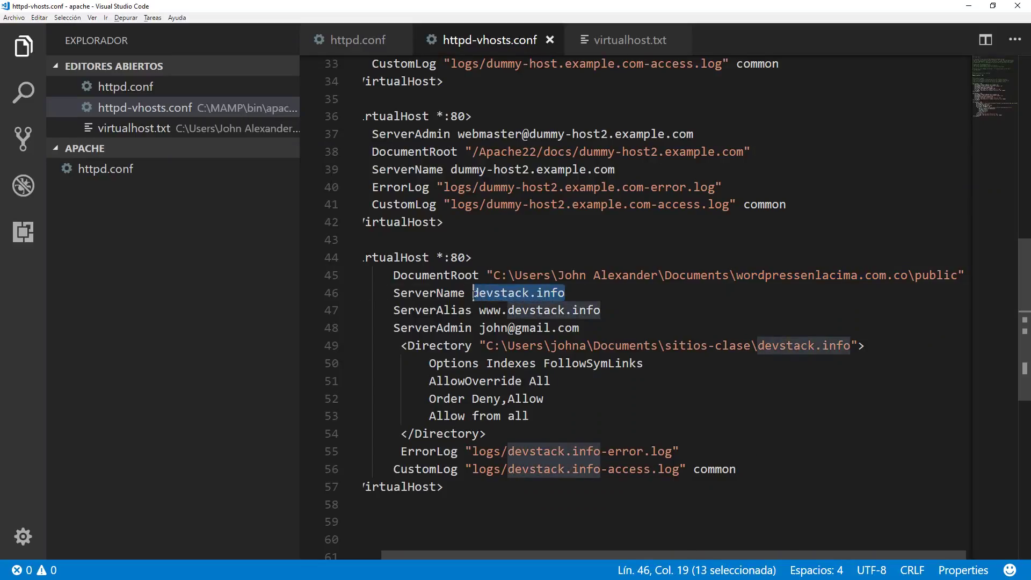
key(ctrl+v)
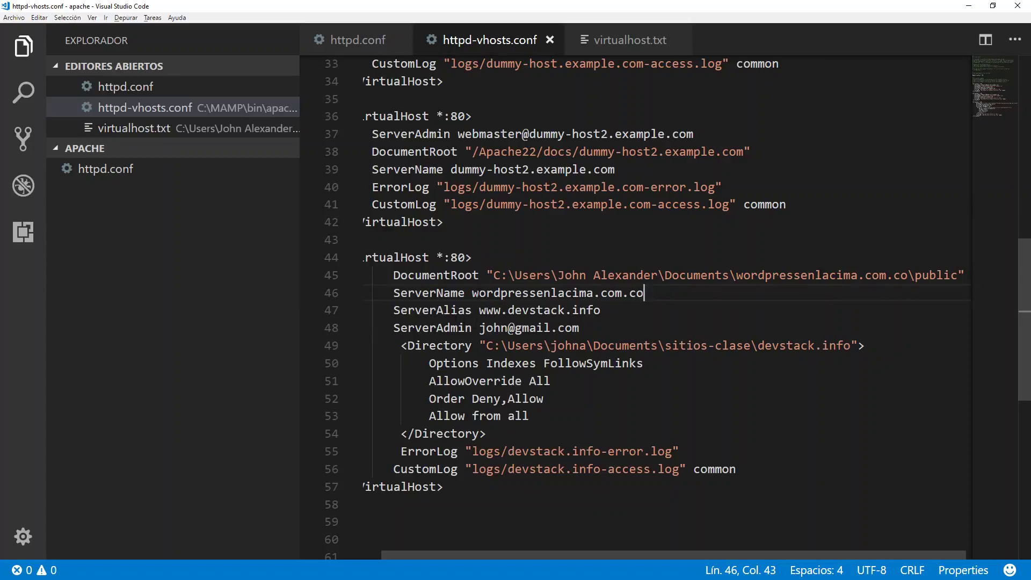
drag(601, 310, 508, 310)
key(ctrl+v)
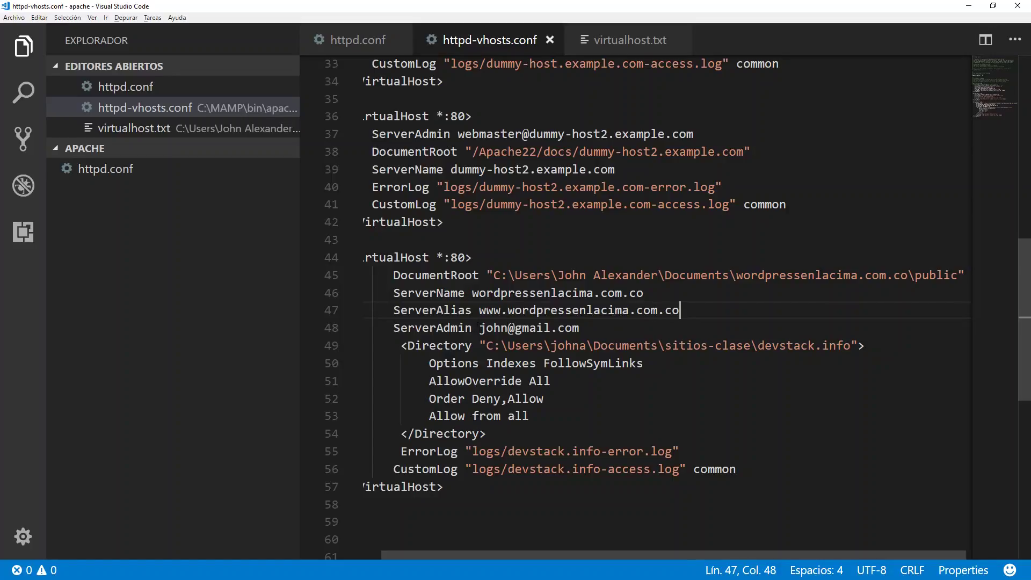
Replace the ServerAdmin address with the site's info e-mail address.
drag(580, 328, 479, 328)
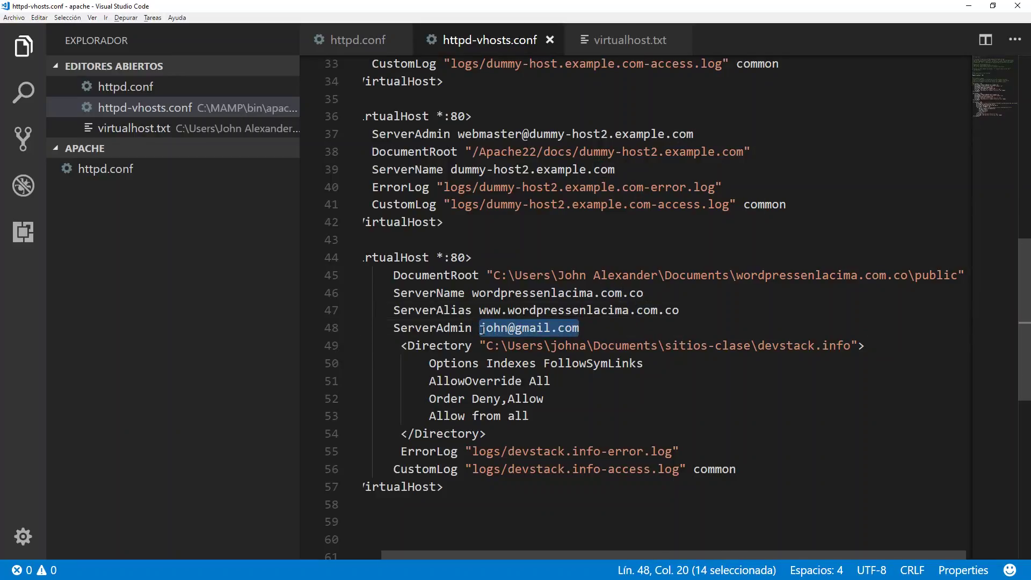
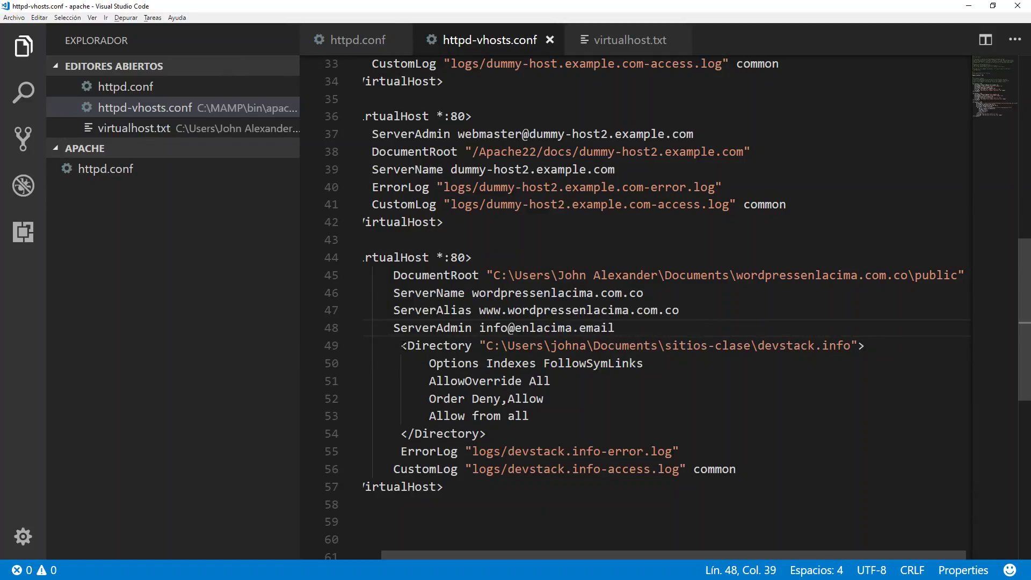
drag(402, 345, 486, 434)
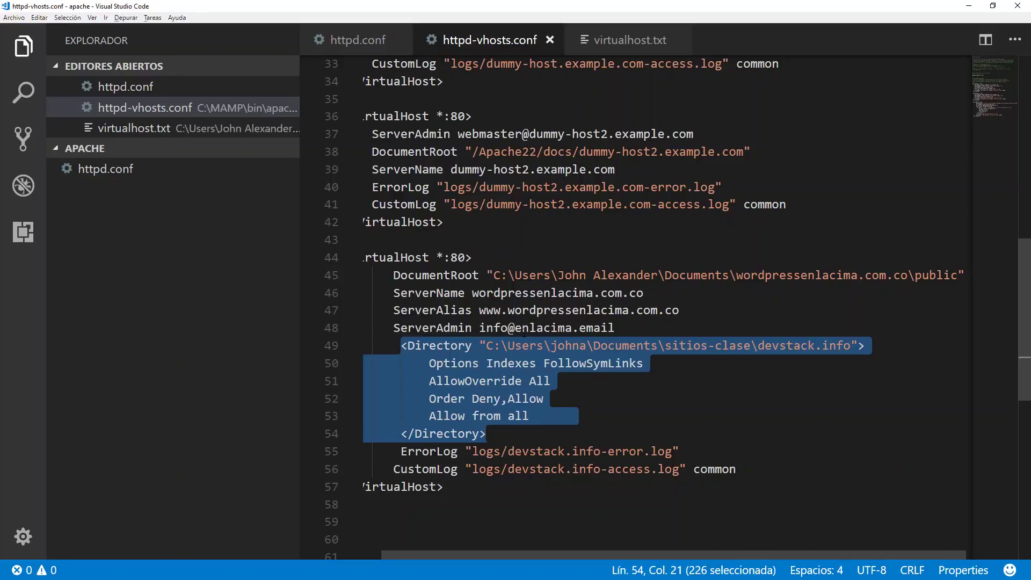
Replace the Directory block's devstack.info path with the copied DocumentRoot public folder path.
click(452, 346)
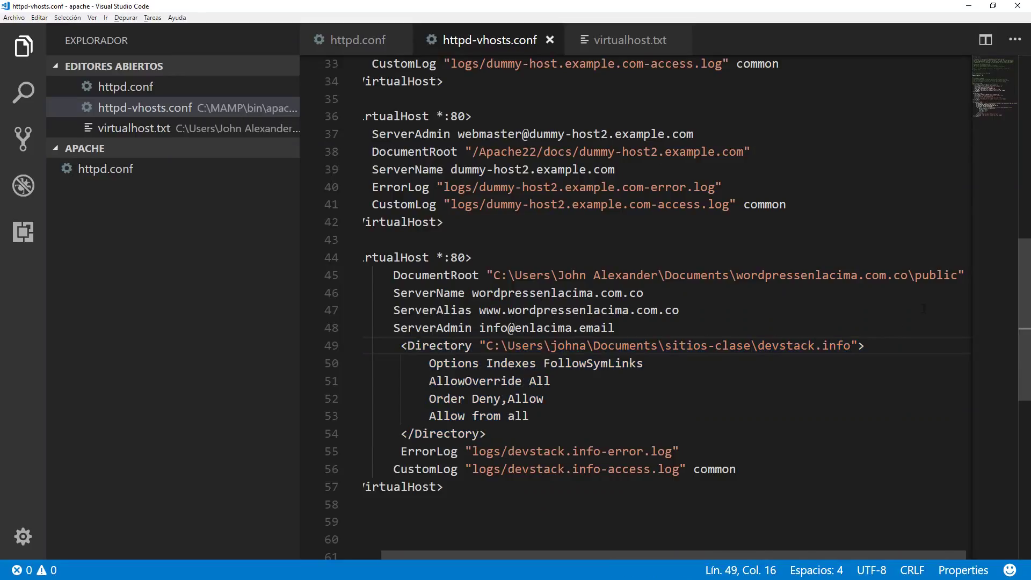
drag(958, 275, 494, 275)
right_click(504, 278)
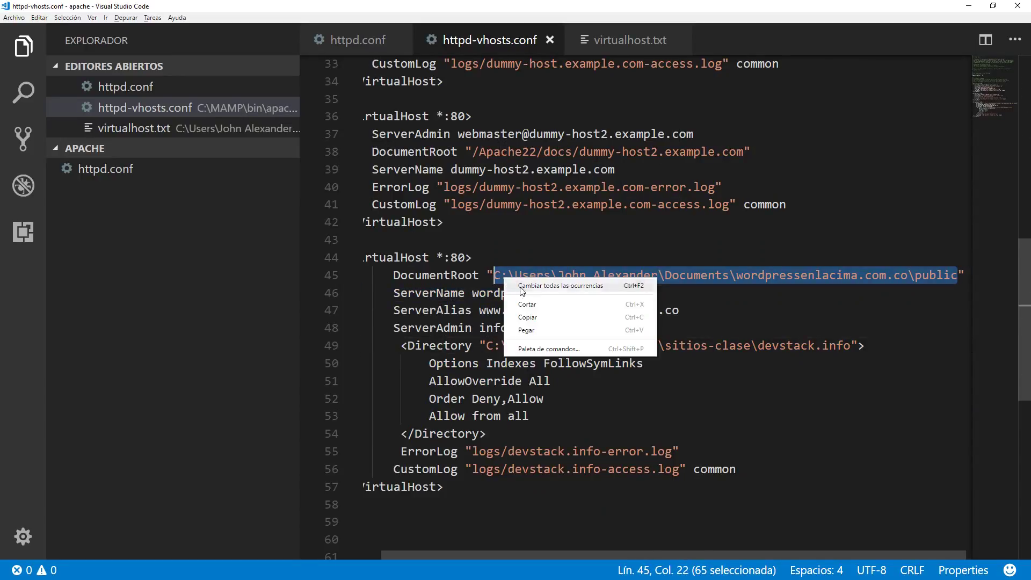
click(528, 318)
click(852, 346)
drag(852, 345, 487, 346)
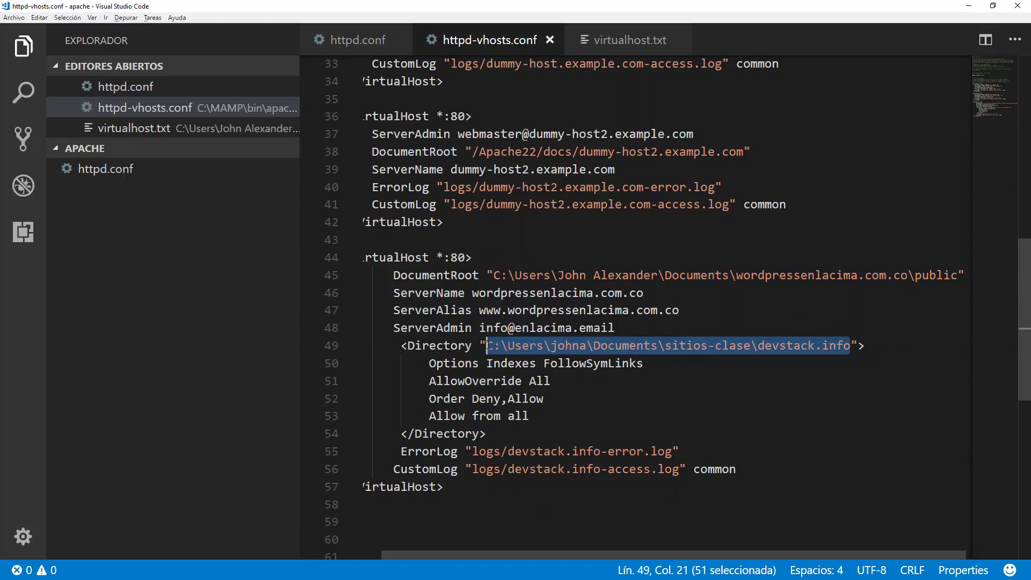
key(ctrl+v)
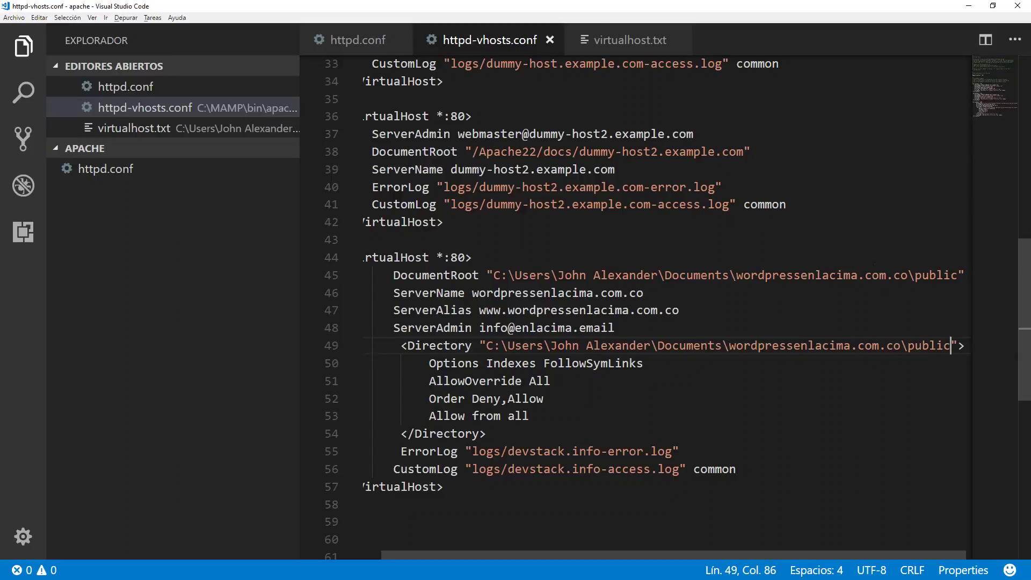
click(887, 275)
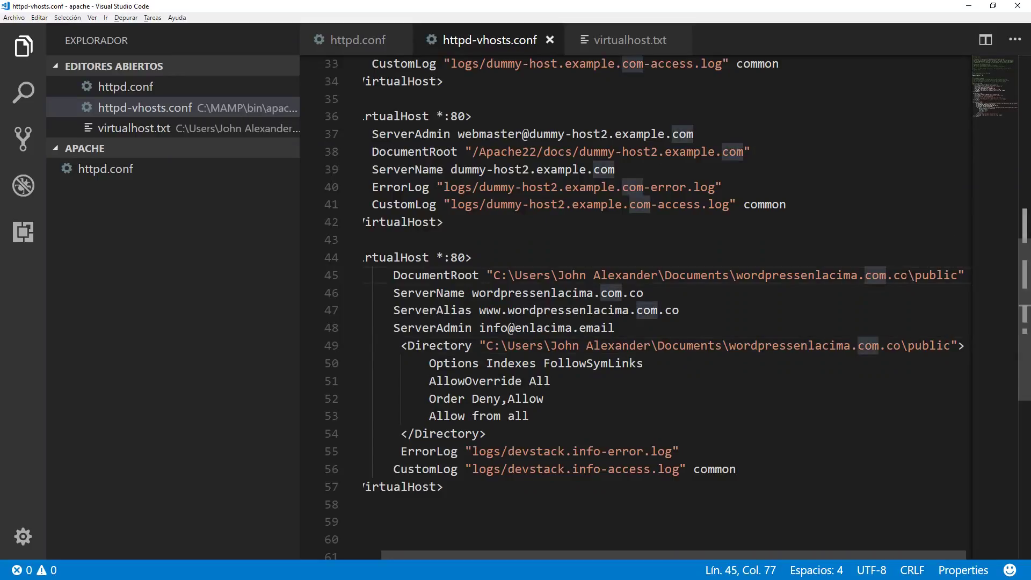
drag(908, 275, 736, 275)
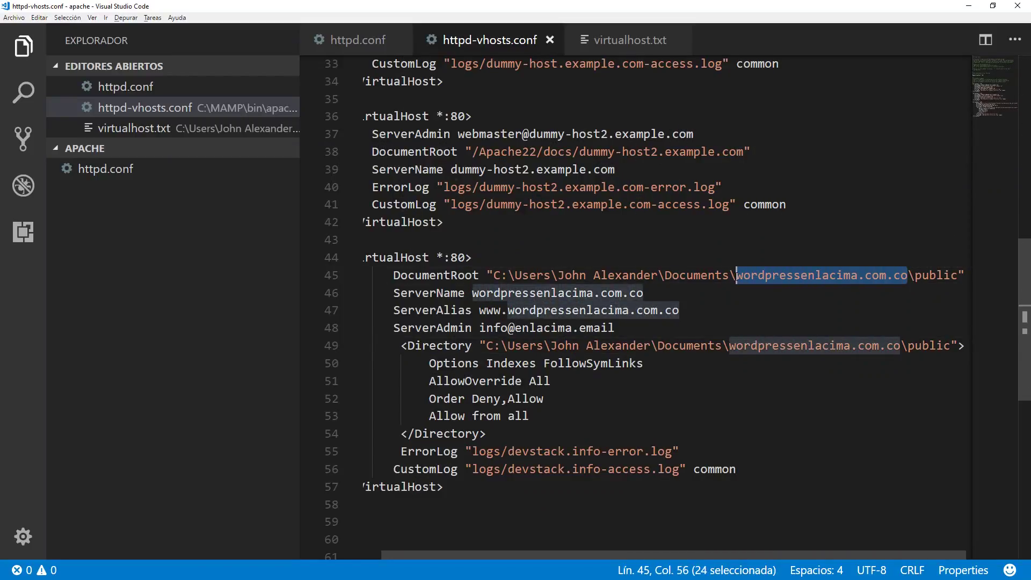
Rename the logs to wordpressenlacima.com.co-error.log and wordpressenlacima.com.co-access.log, then close the editor.
right_click(740, 276)
click(763, 313)
click(601, 452)
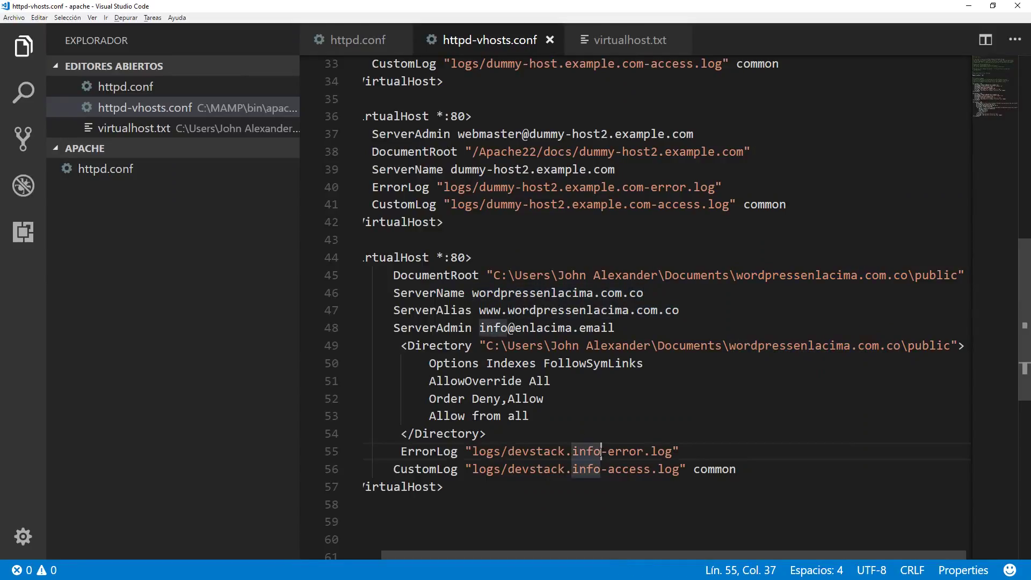
drag(601, 451, 508, 451)
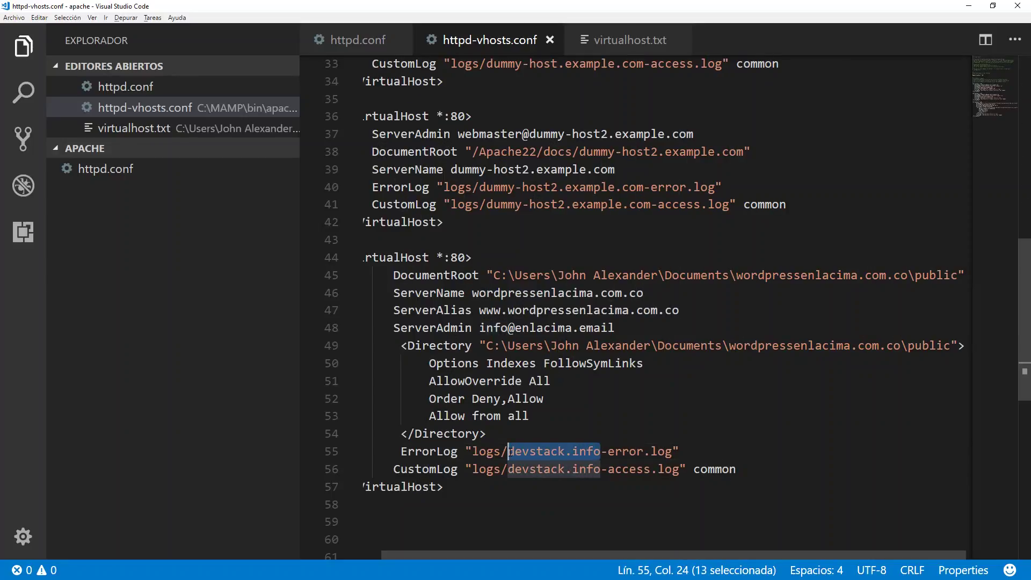
key(ctrl+v)
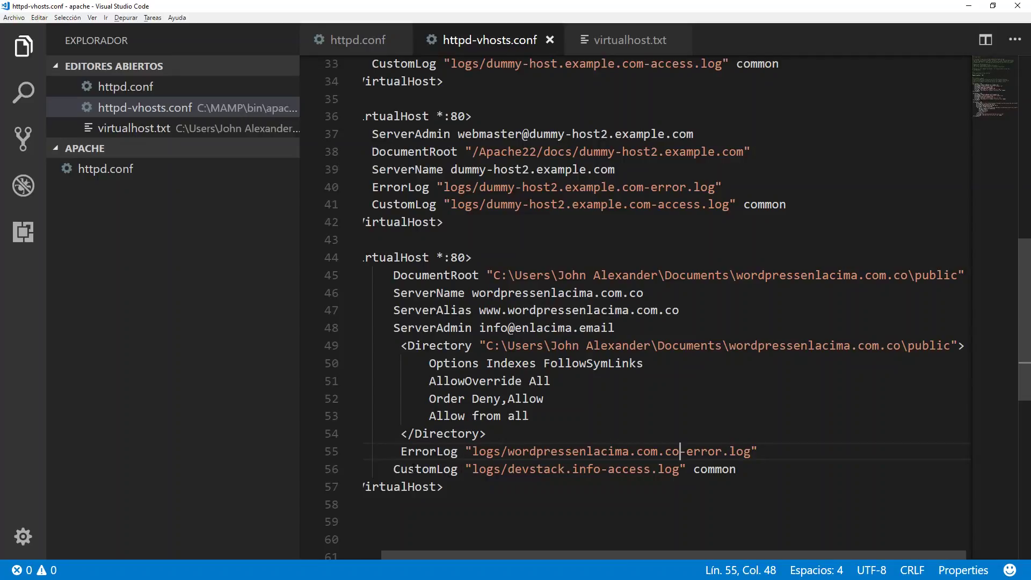
drag(603, 470, 509, 470)
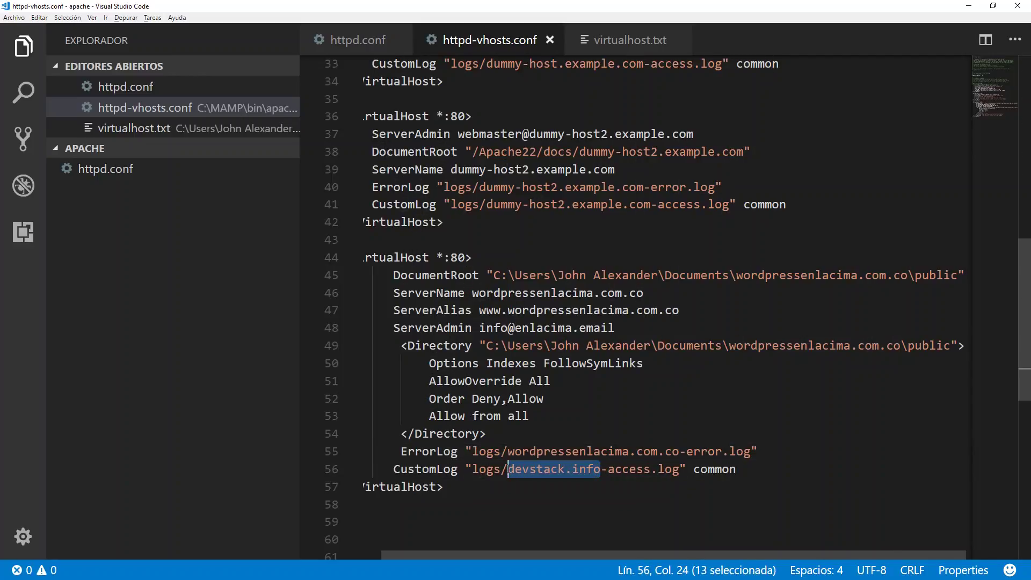
key(ctrl+v)
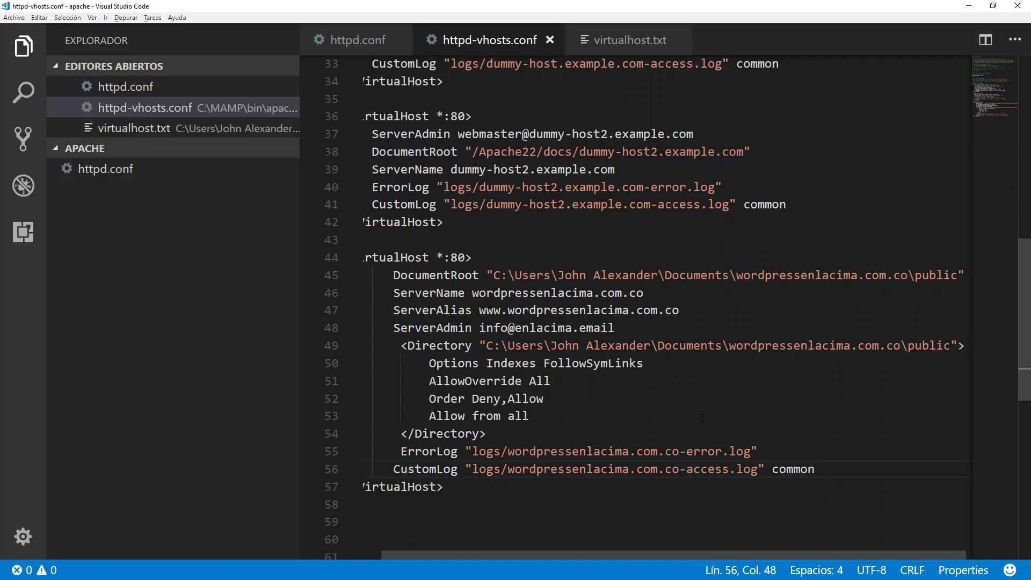
click(1019, 6)
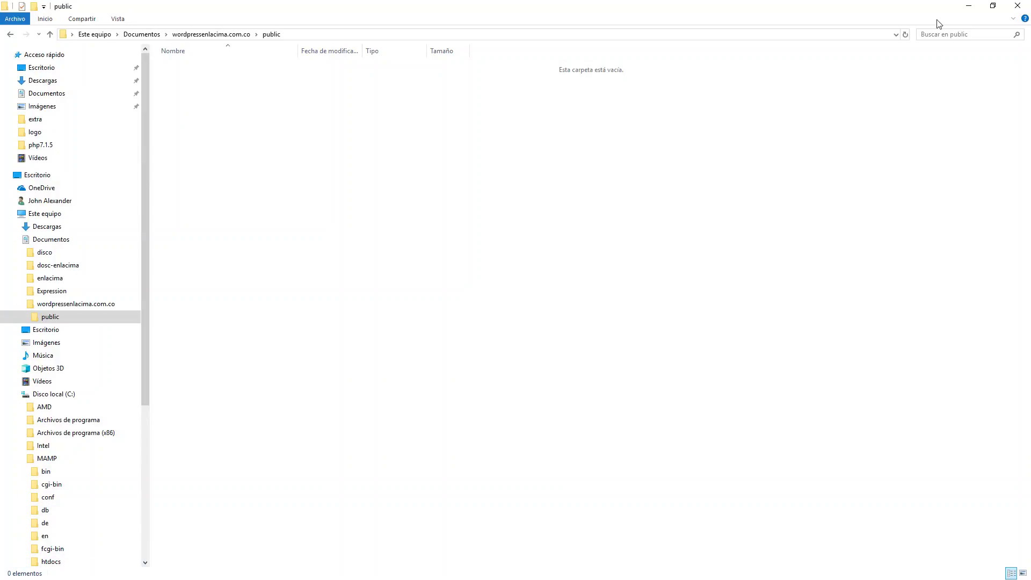
Close the File Explorer window showing the empty public folder.
click(1018, 5)
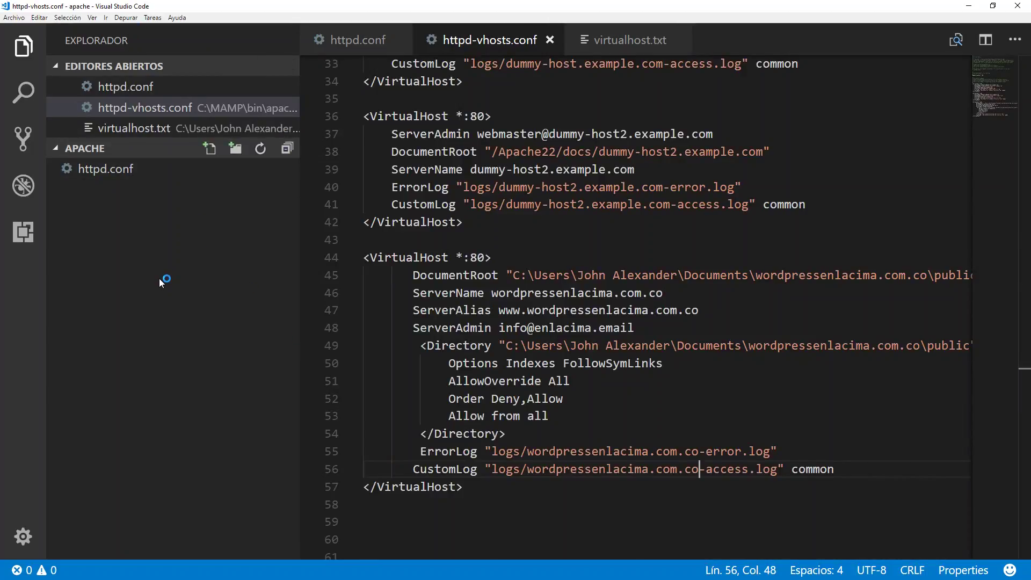
Start opening a file via Archivo > Abrir archivo and browse to C:\Windows\System32.
click(13, 17)
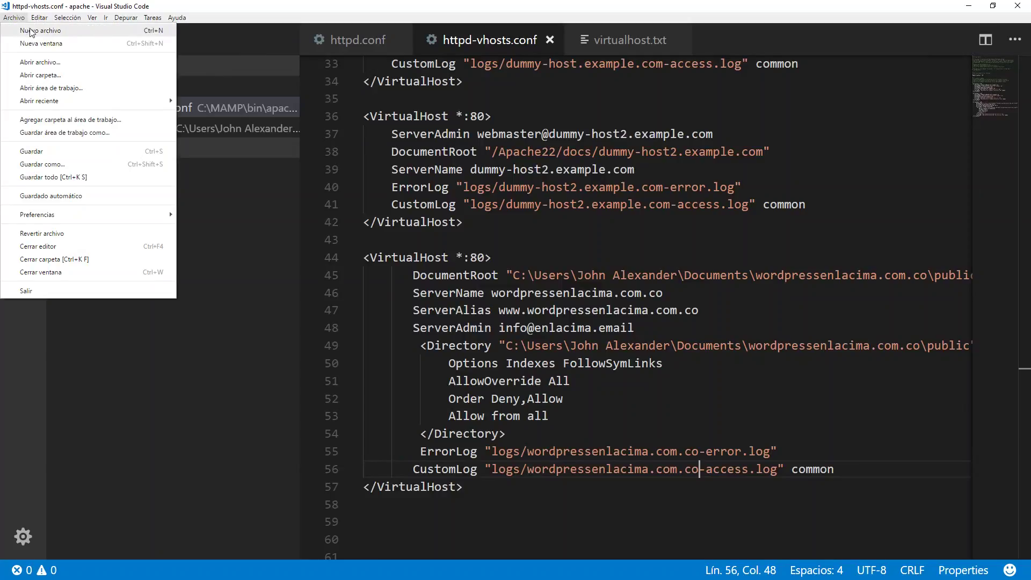
click(32, 61)
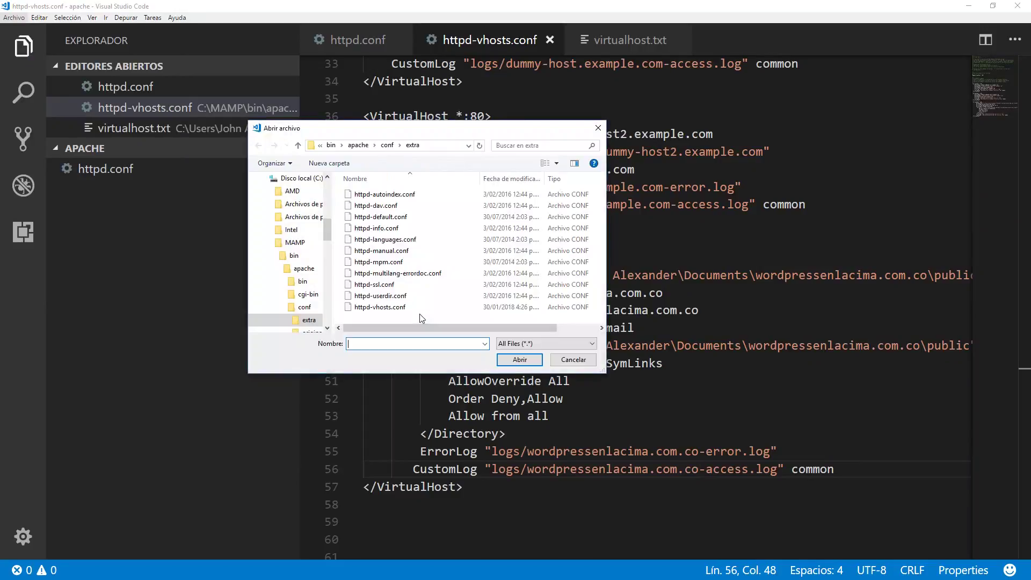
click(269, 244)
click(296, 206)
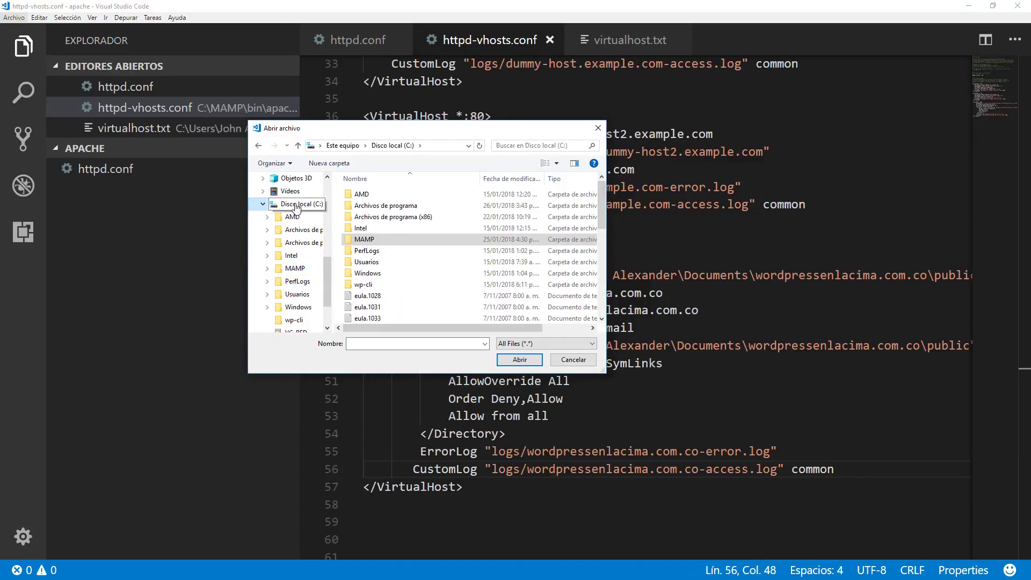
double_click(369, 274)
scroll(371, 257, down, 3)
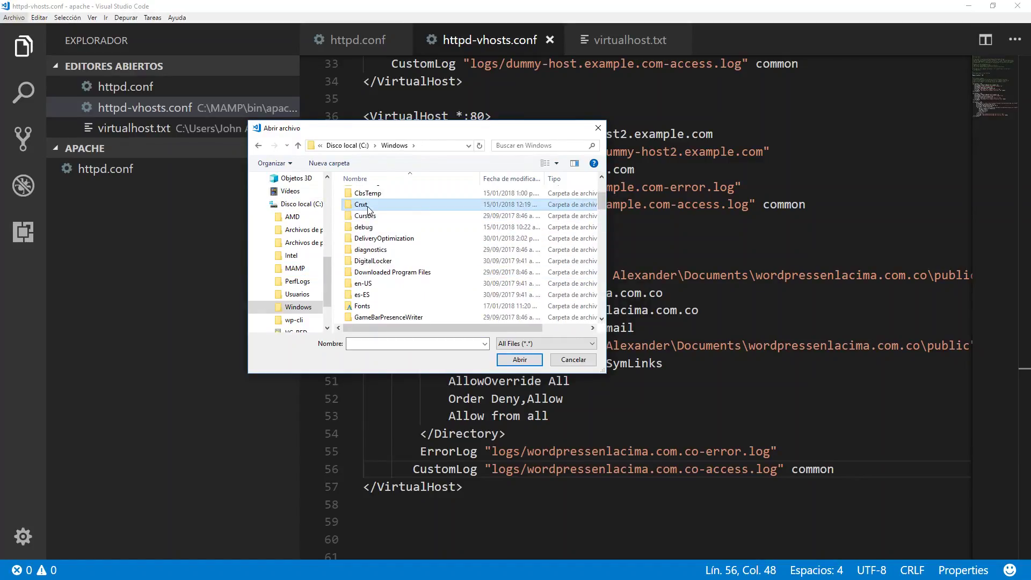
scroll(376, 226, down, 15)
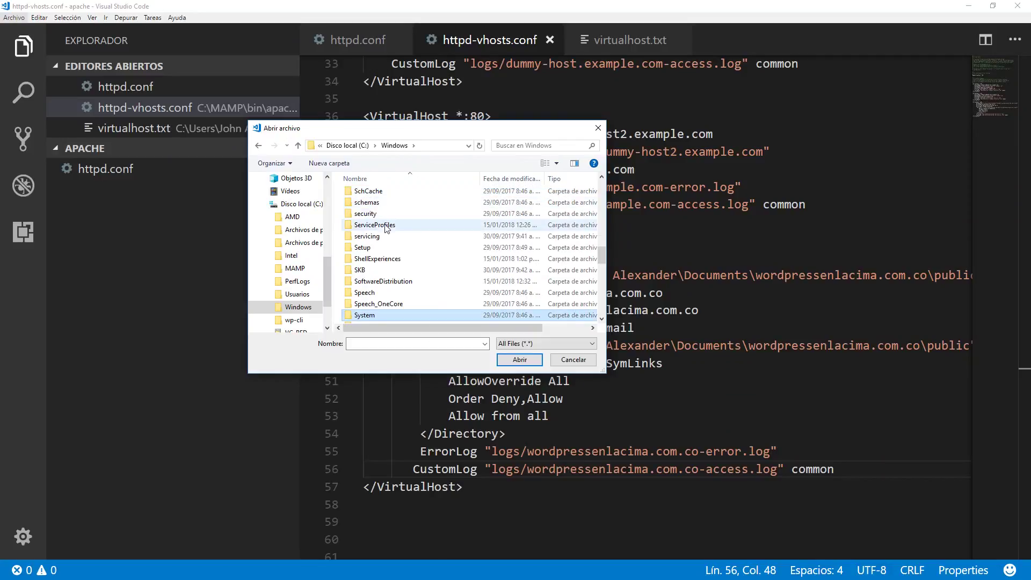
double_click(368, 261)
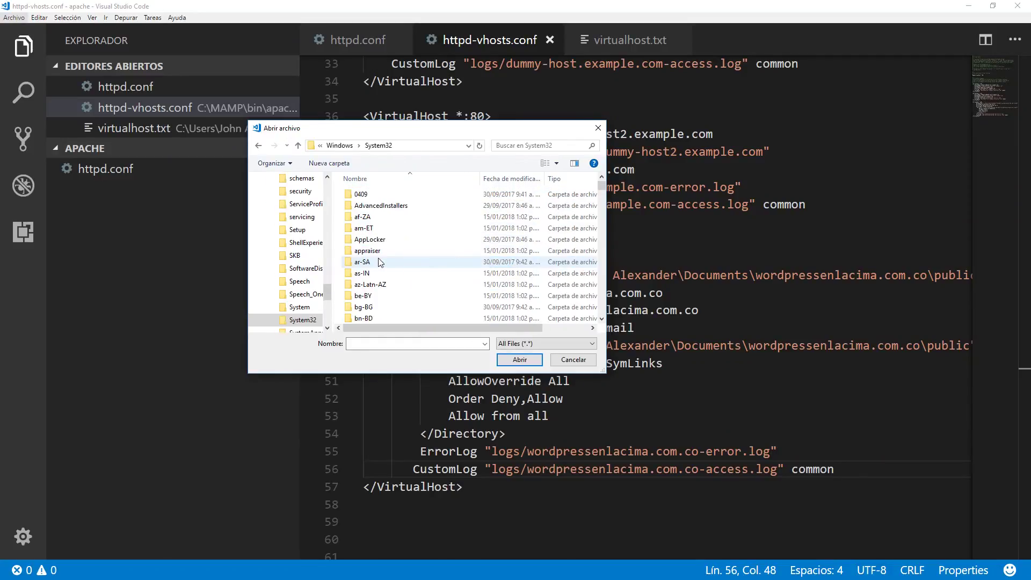
Go into drivers\etc and open the hosts file in the editor.
click(368, 207)
key(d)
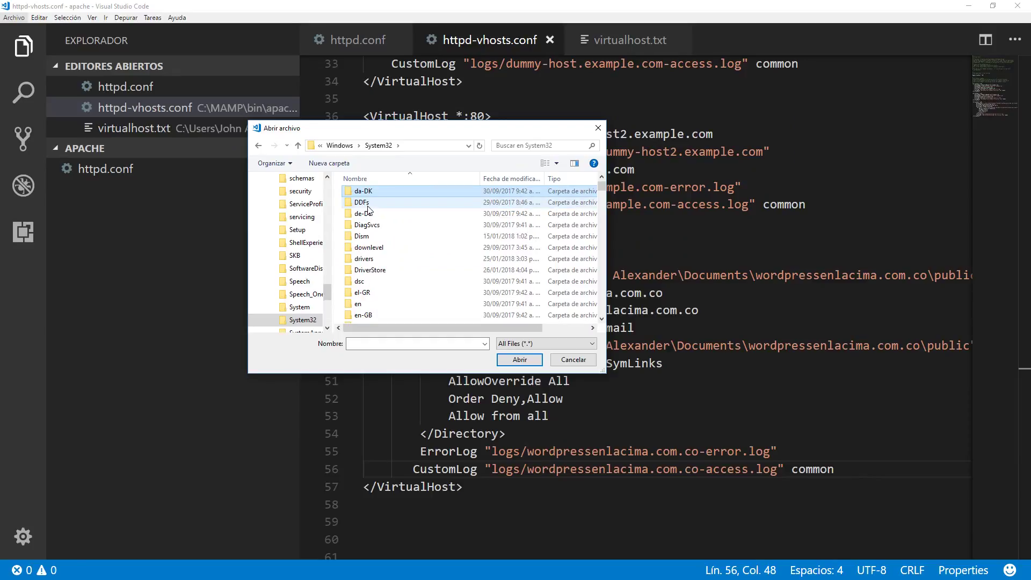
click(369, 260)
double_click(369, 260)
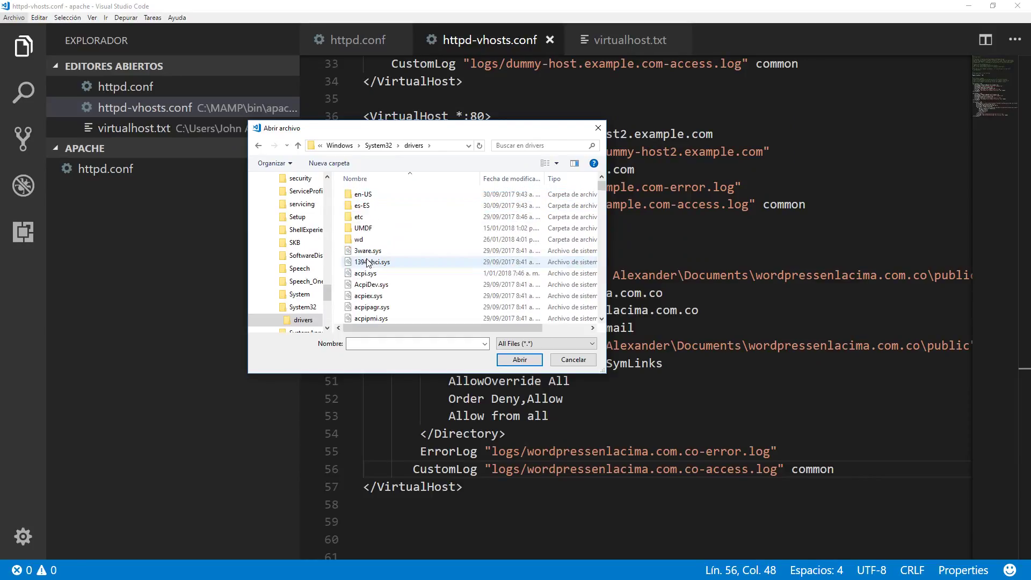
click(365, 220)
double_click(365, 218)
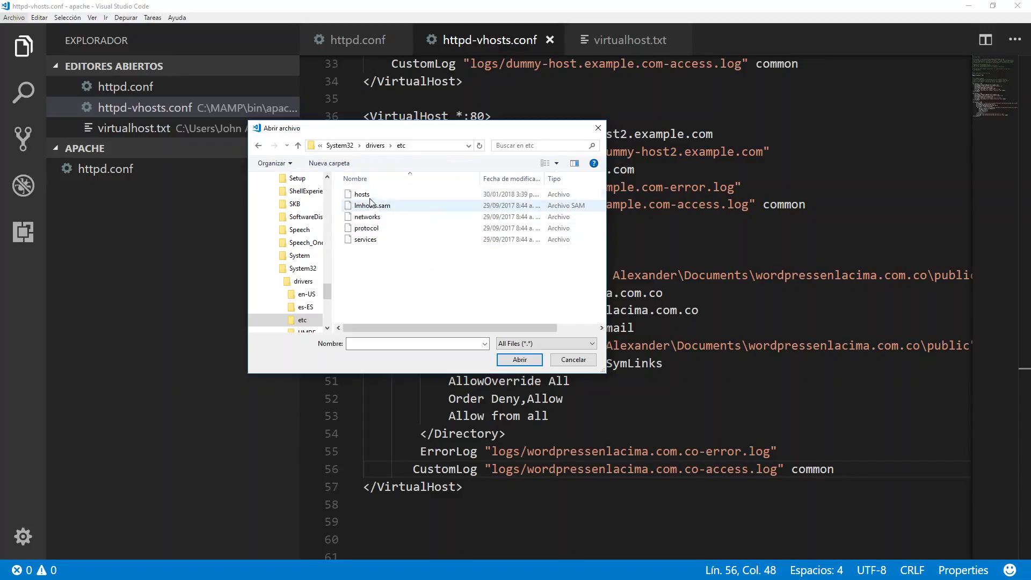
click(362, 194)
click(519, 360)
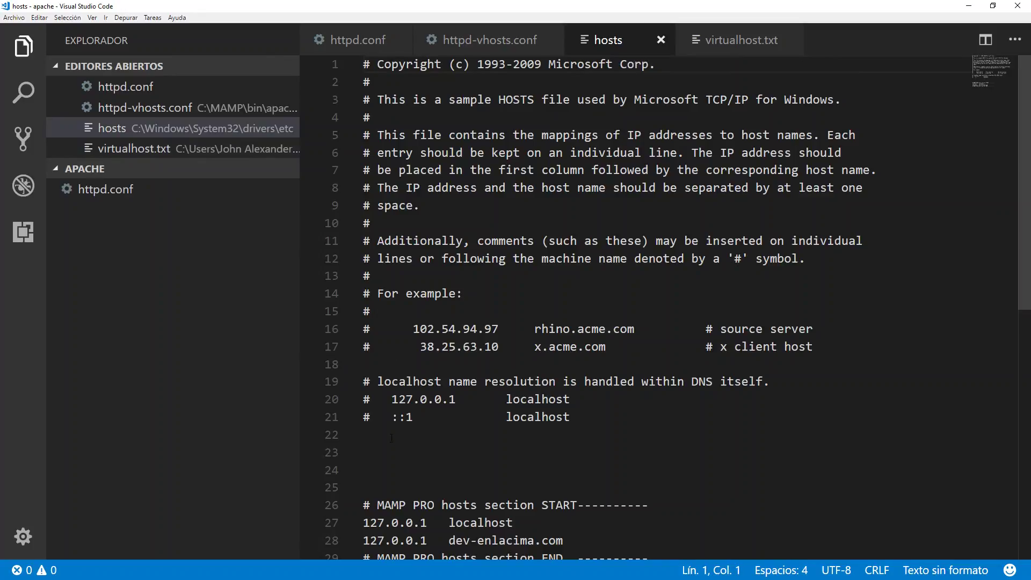
Add the entry '127.0.0.1<Tab>wordpressenlacima.com.co' on line 31, below the MAMP PRO section.
scroll(400, 428, down, 2)
click(680, 461)
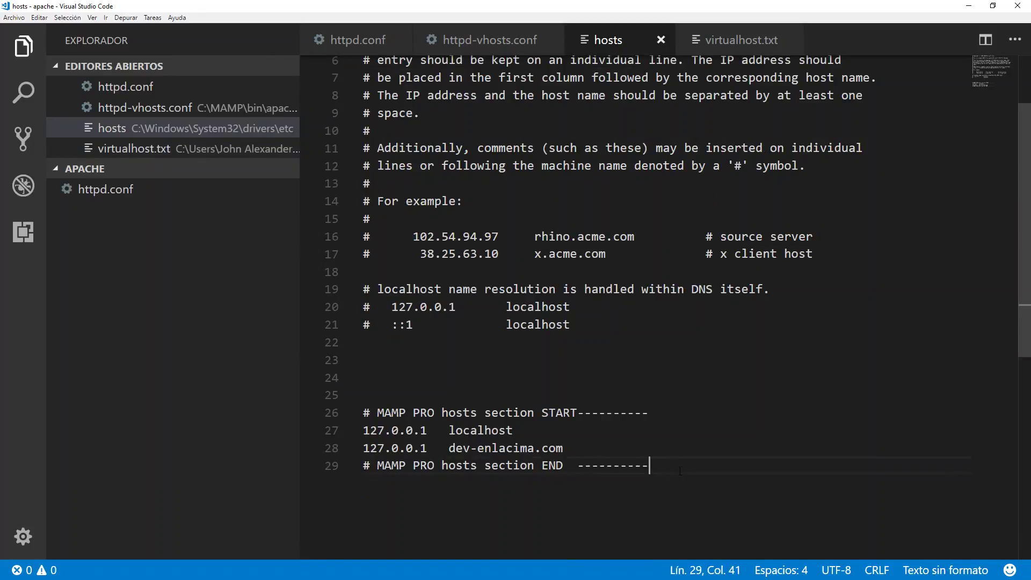
key(Return)
key(Return)
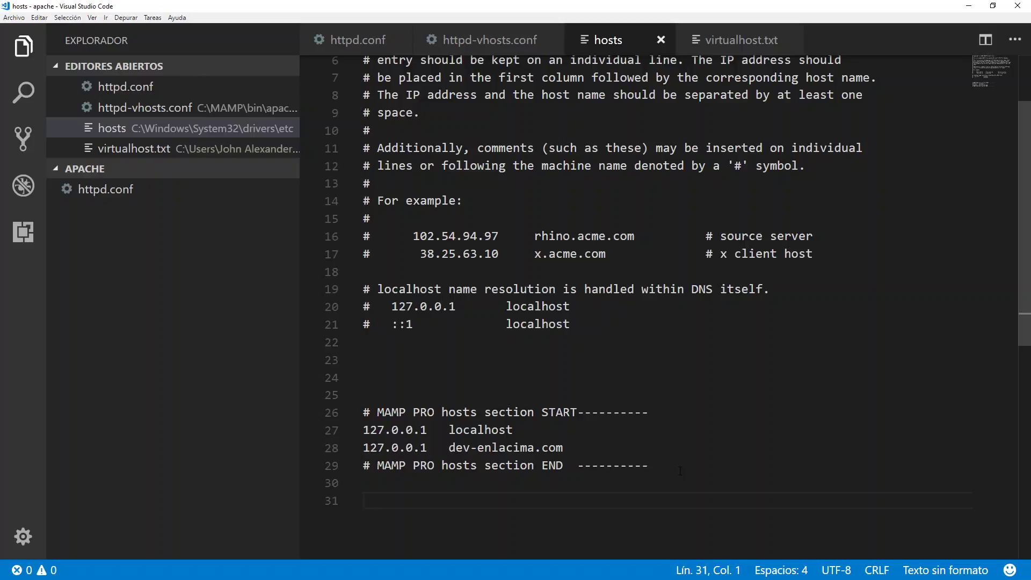
text(127.)
key(ctrl+s)
text(0.0.)
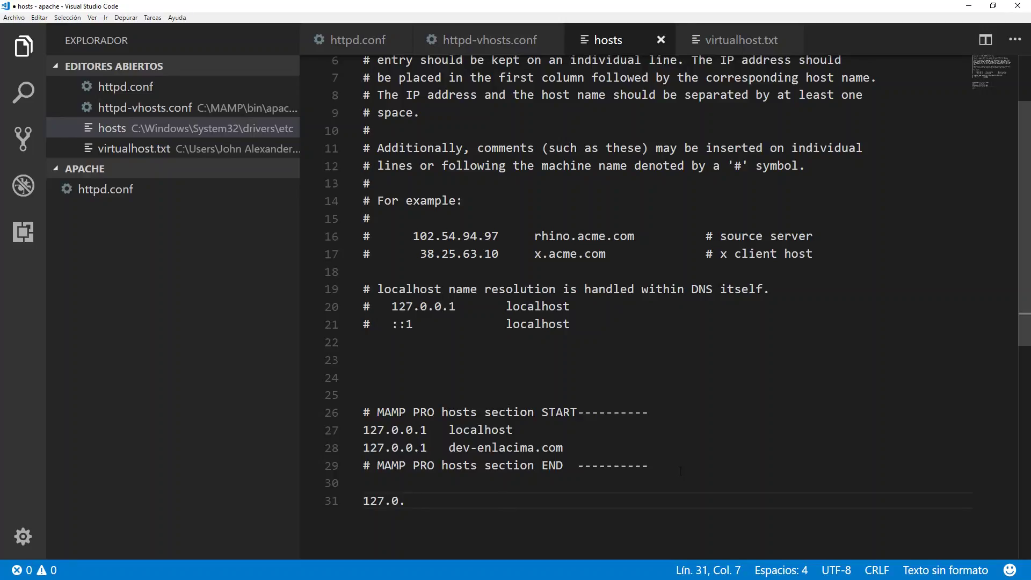
text(1)
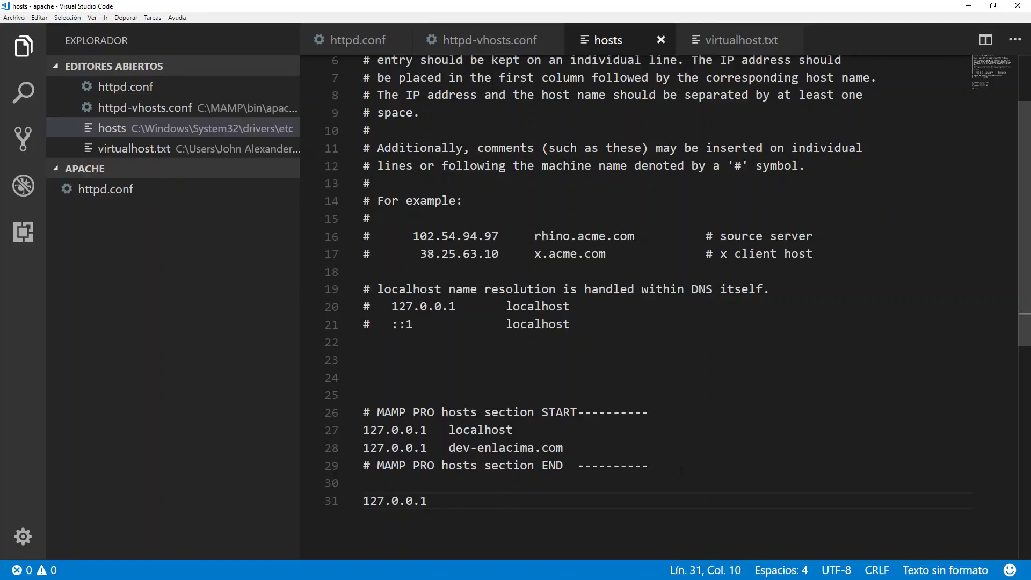
key(Tab)
text(enlacima)
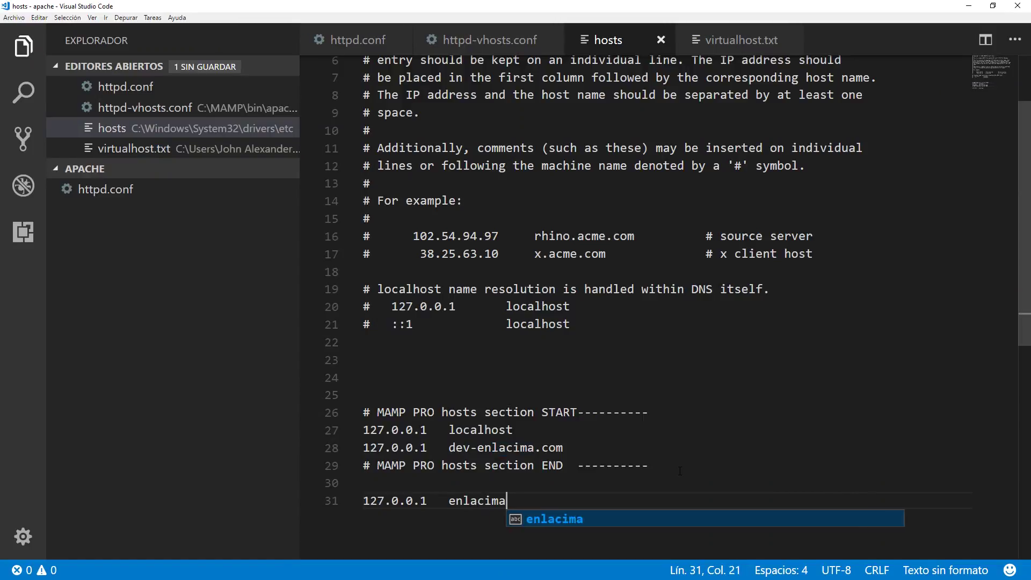
key(BackSpace)
key(BackSpace)
key(BackSpace)
key(BackSpace)
key(BackSpace)
key(BackSpace)
key(BackSpace)
key(BackSpace)
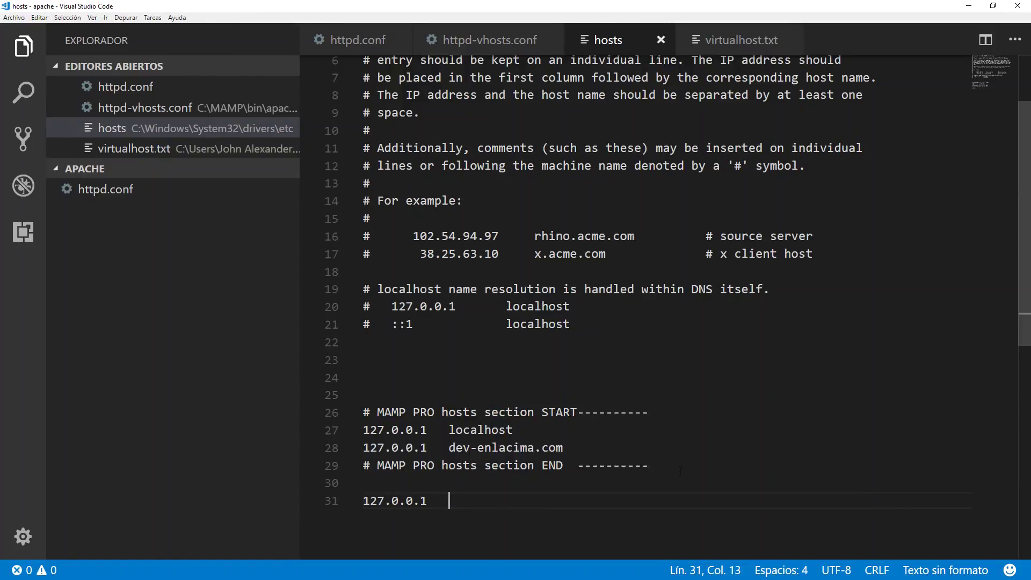
text(wordpre)
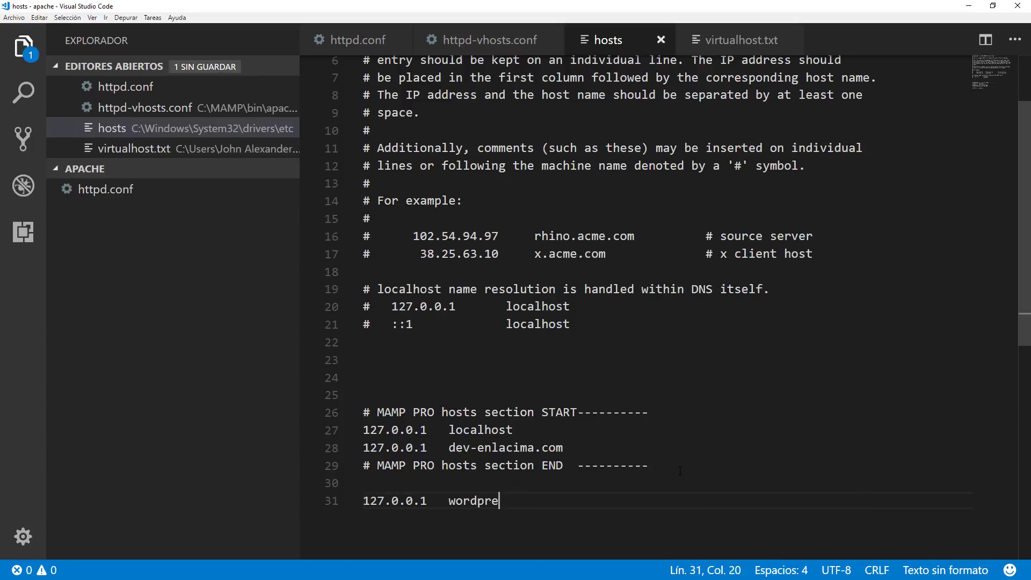
text(ssenlacim)
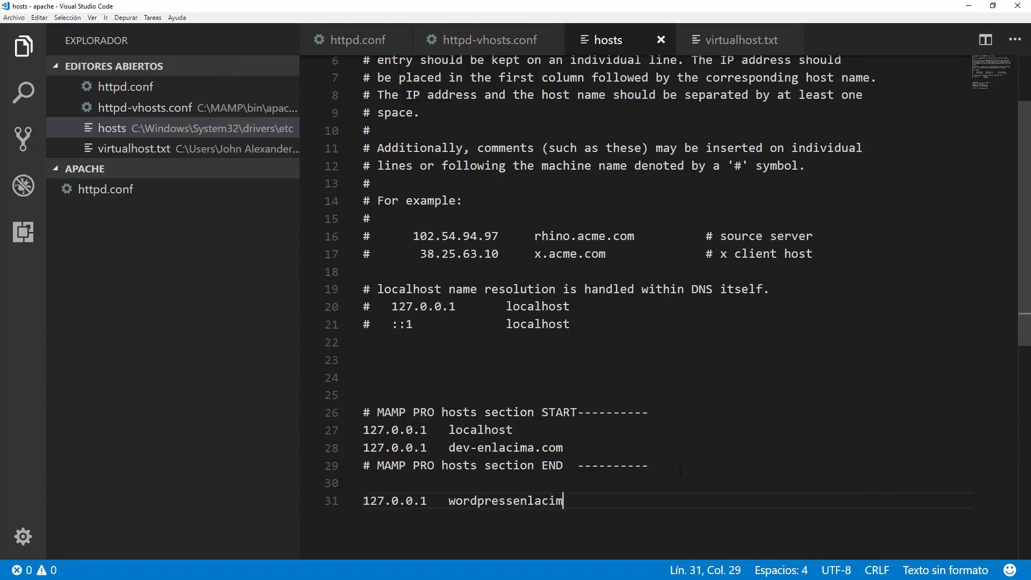
text(a.co)
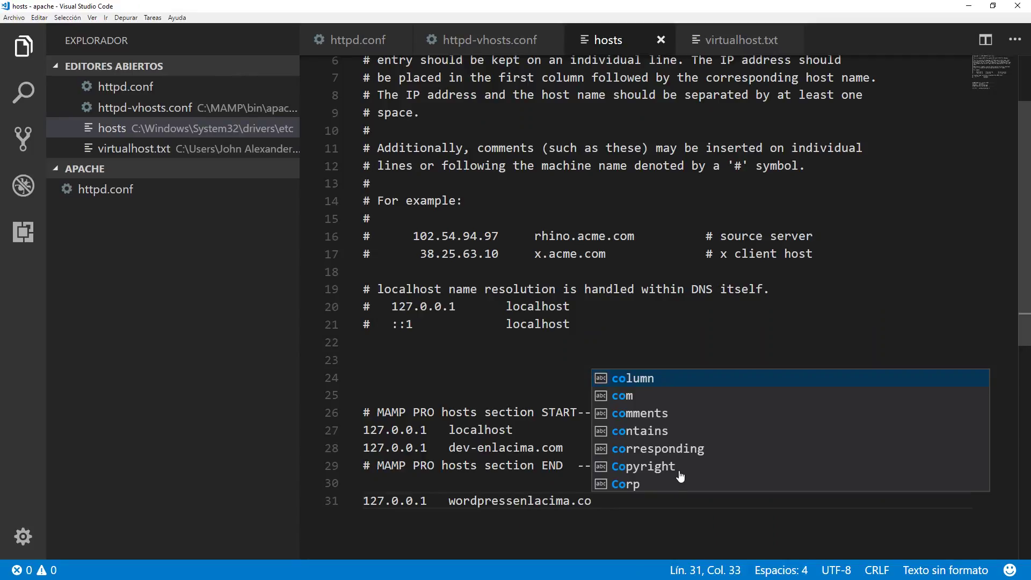
text(m.co)
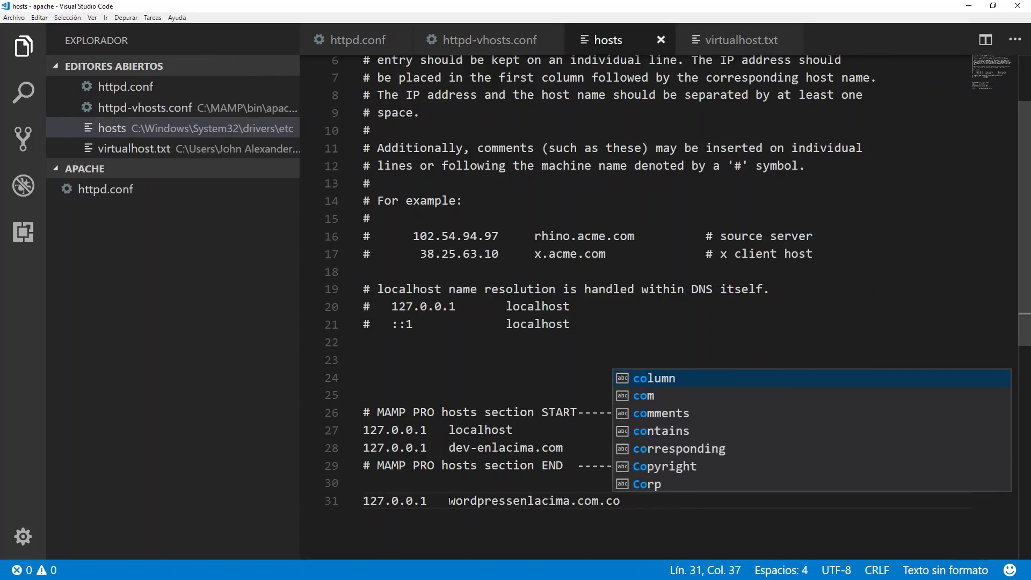
drag(449, 501, 629, 501)
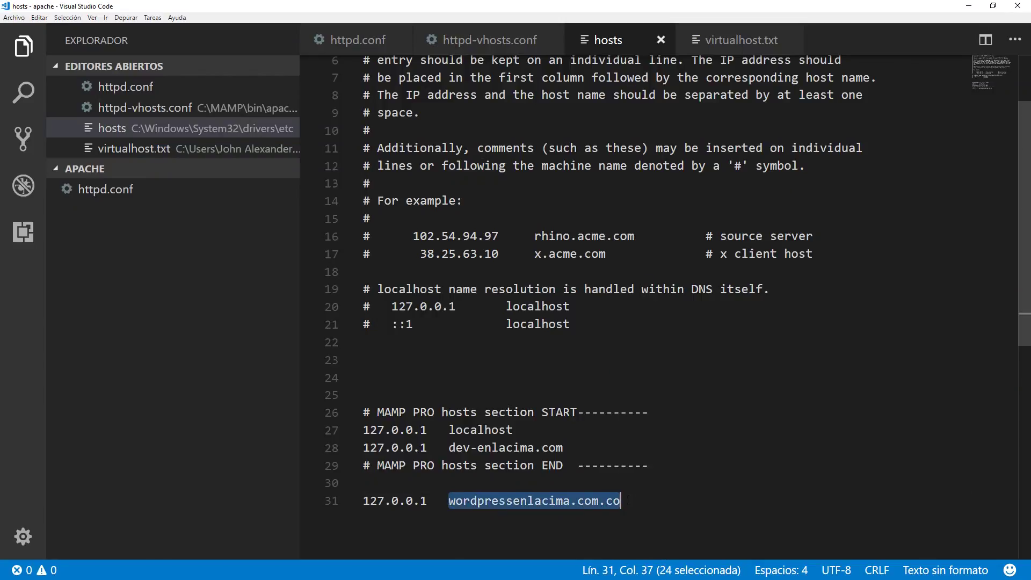
drag(429, 501, 362, 501)
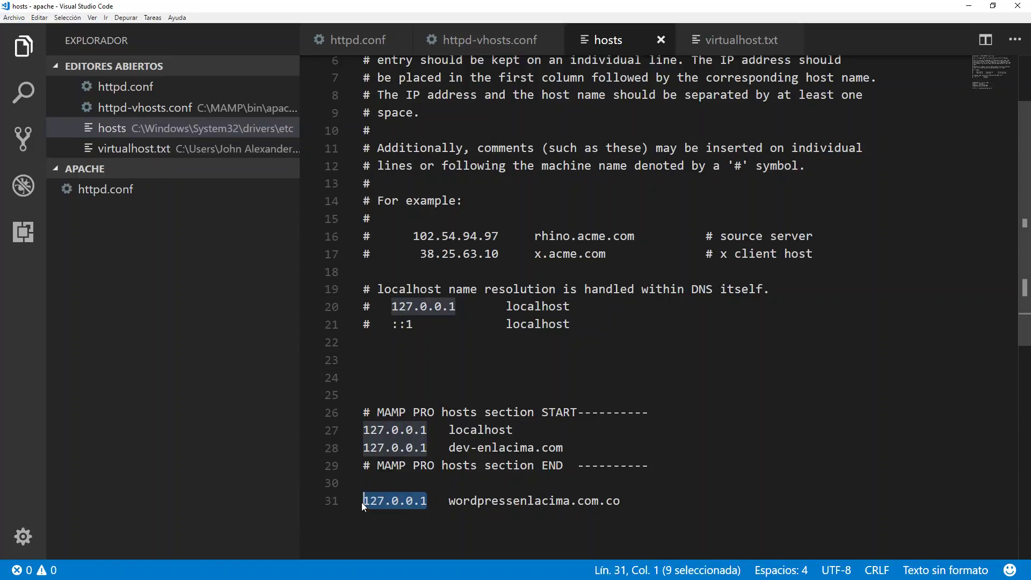
key(alt+Tab)
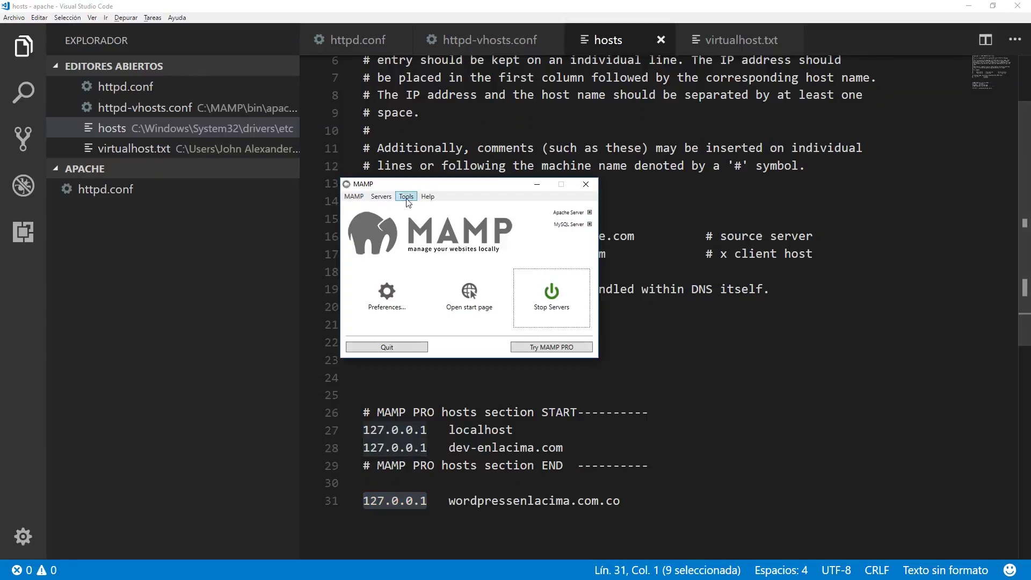
Stop MAMP's local servers, then start them again from the Servers menu.
click(382, 197)
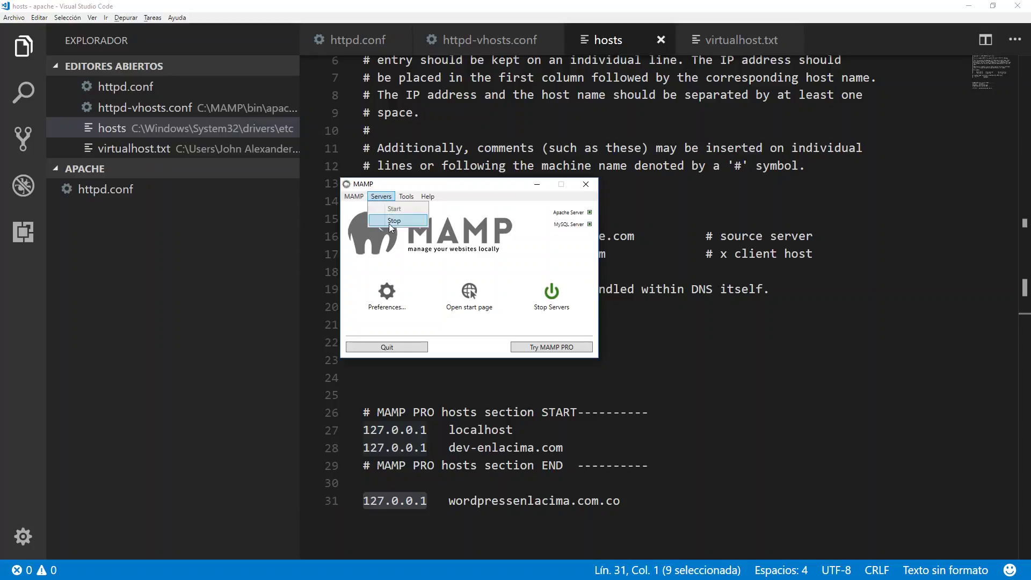
click(389, 221)
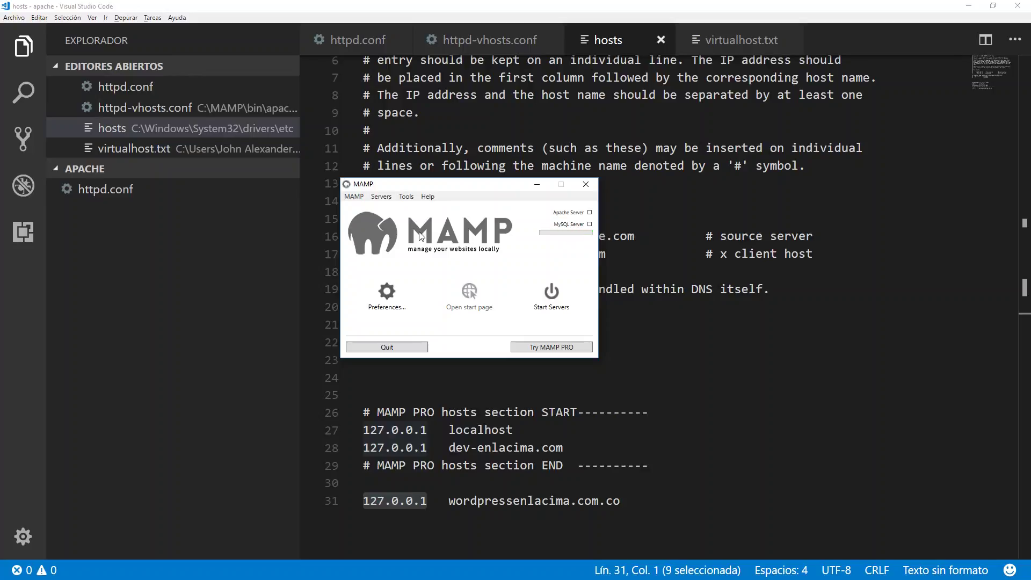
click(382, 197)
click(393, 210)
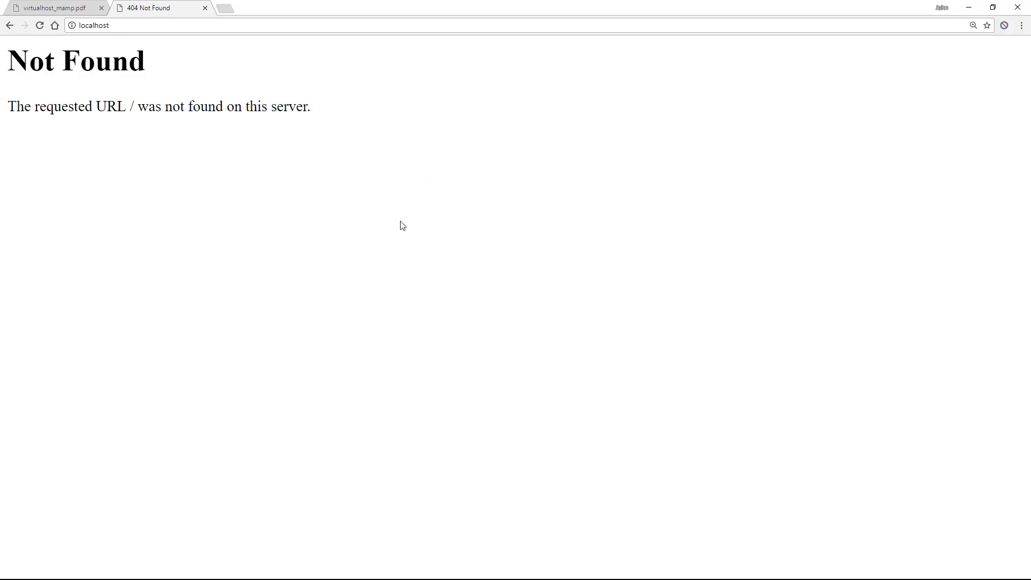
Replace the localhost address with wordpressenlacima.com.co and load its Index of / page.
click(124, 27)
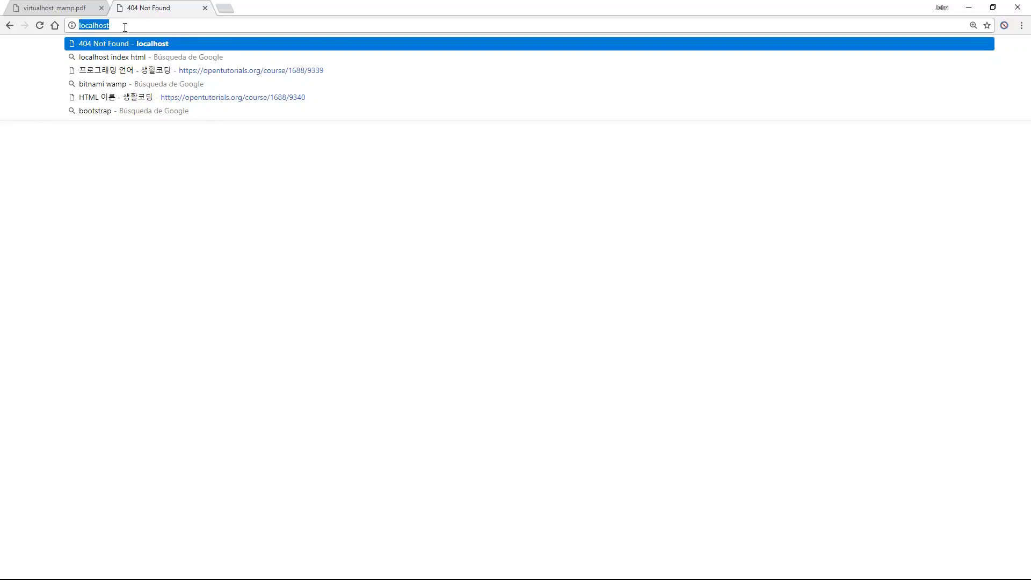
text(curso)
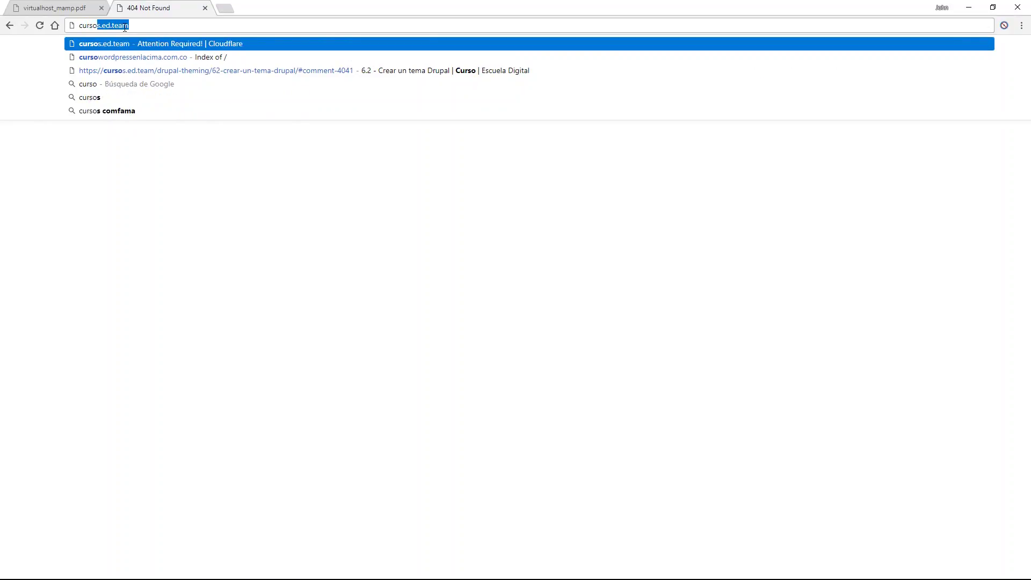
text(wo)
key(BackSpace)
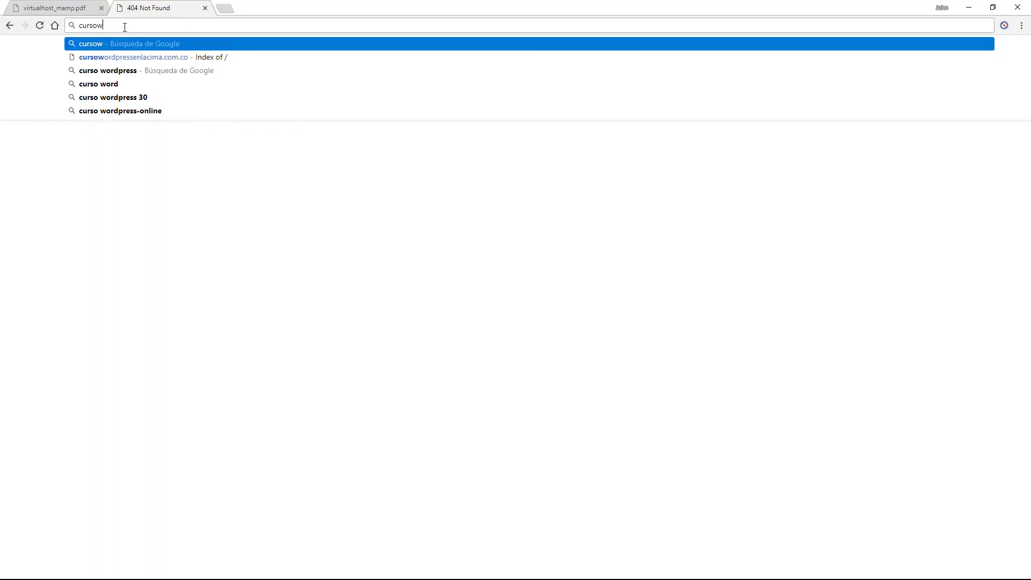
key(ctrl+a)
text(wordpre)
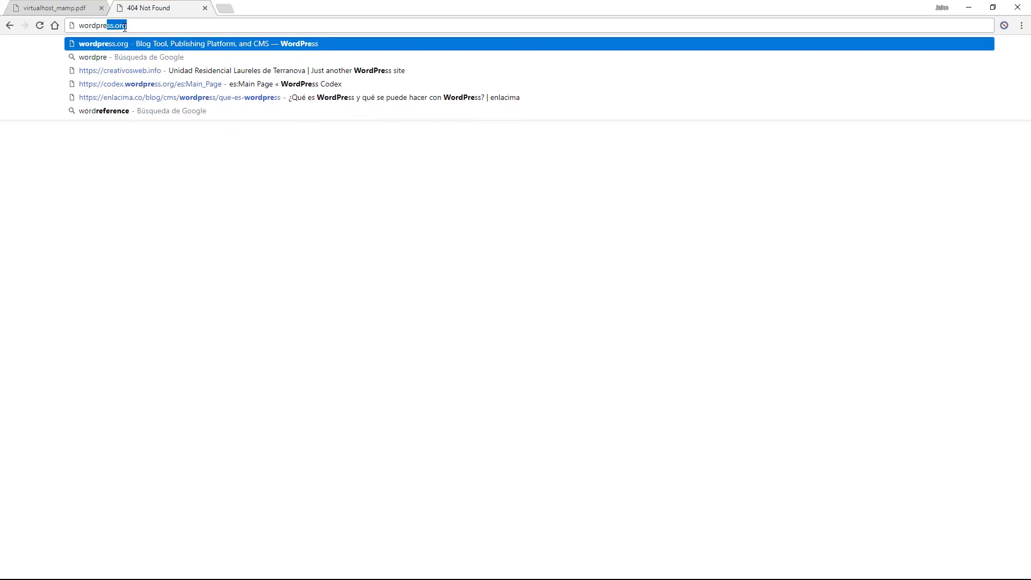
text(ssenlacima)
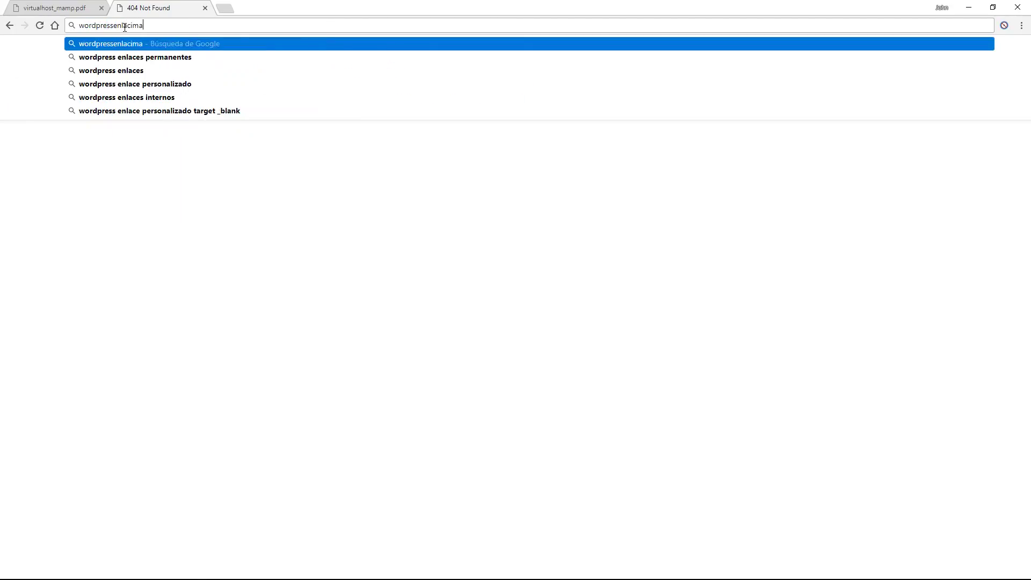
text(.co)
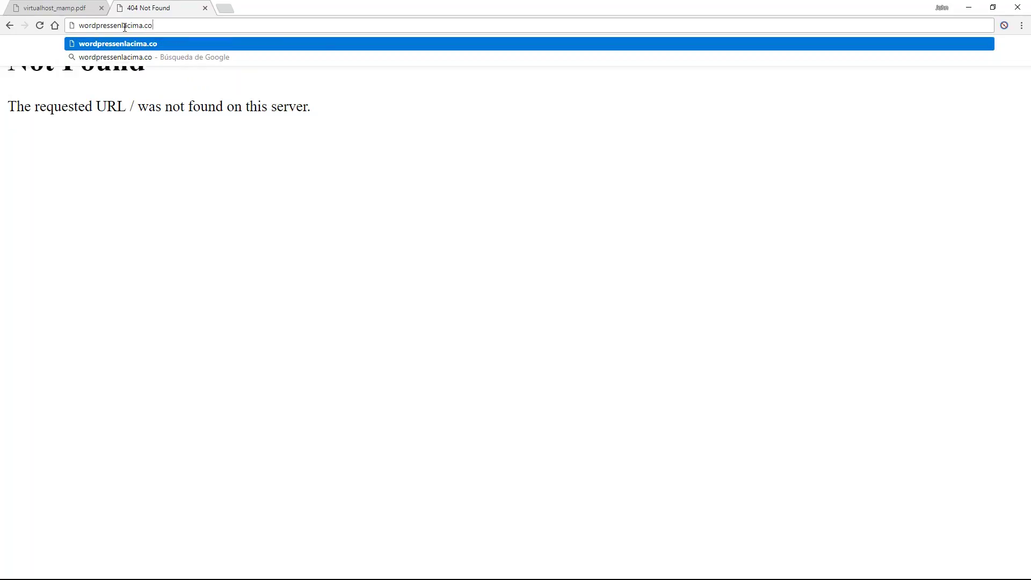
text(m.co)
key(Return)
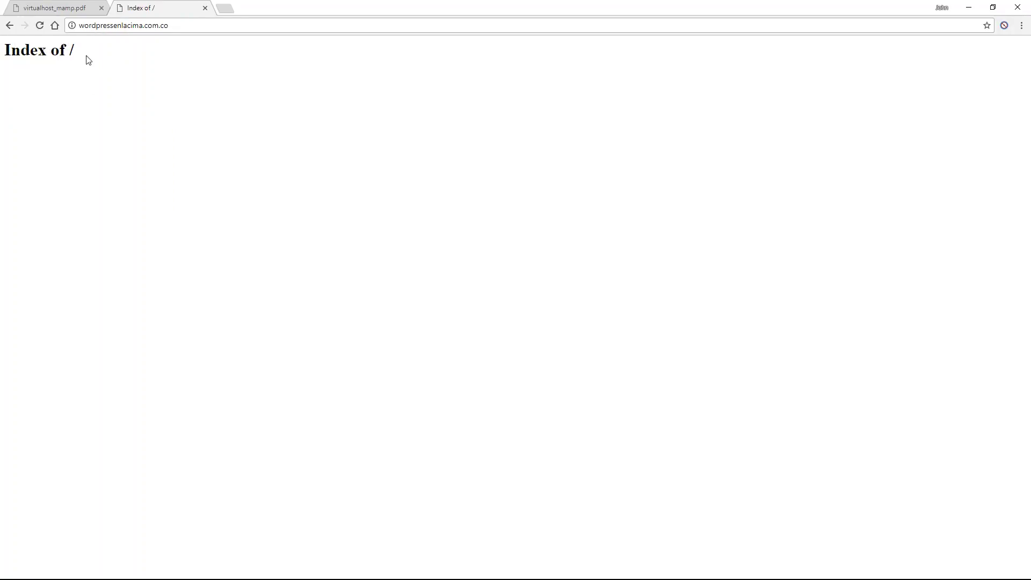
drag(85, 51, 6, 59)
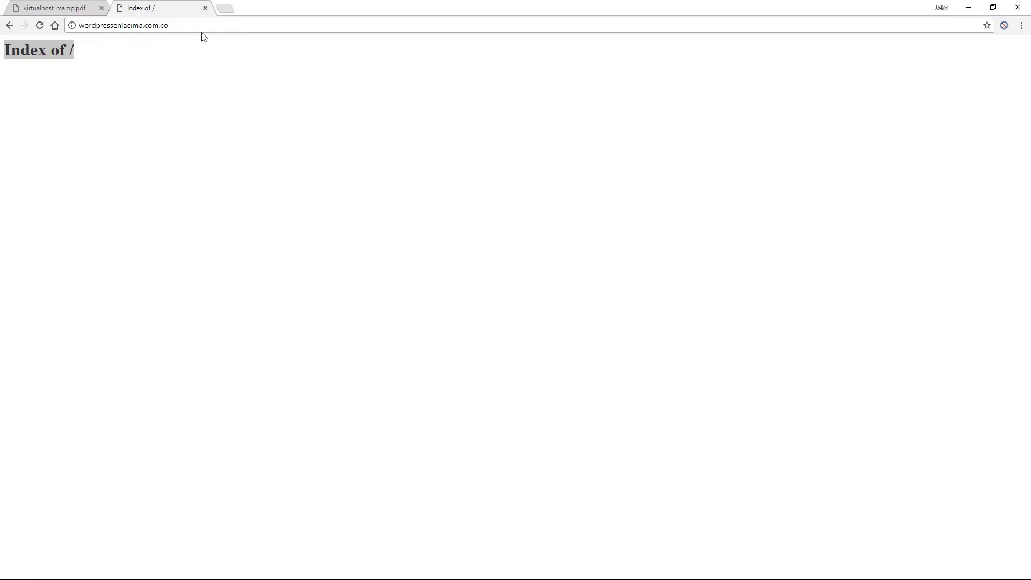
key(super+e)
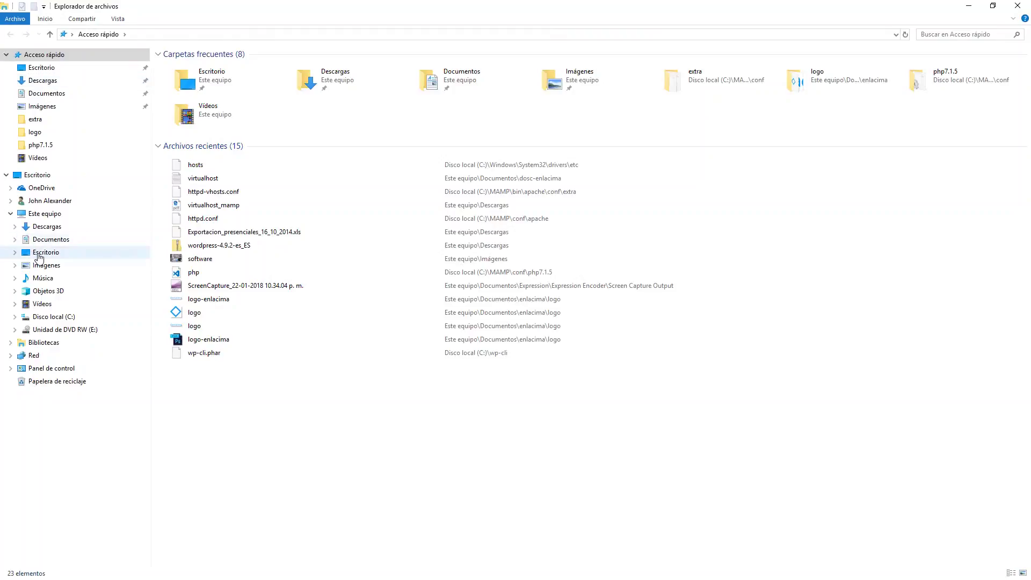
Browse Documentos > wordpressenlacima.com.co > public to confirm the folder is empty.
click(57, 93)
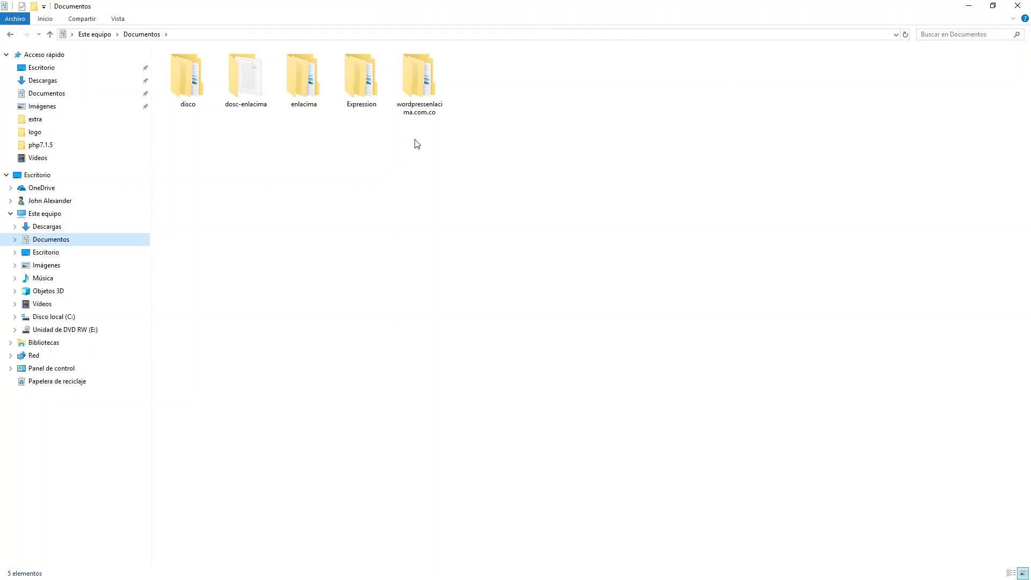
double_click(417, 69)
double_click(184, 68)
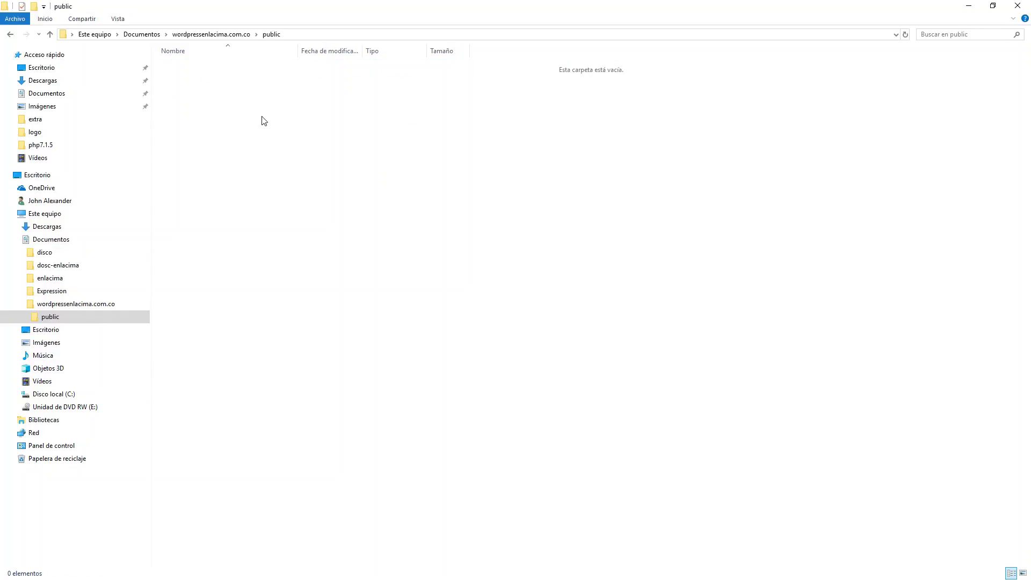
key(alt+Tab)
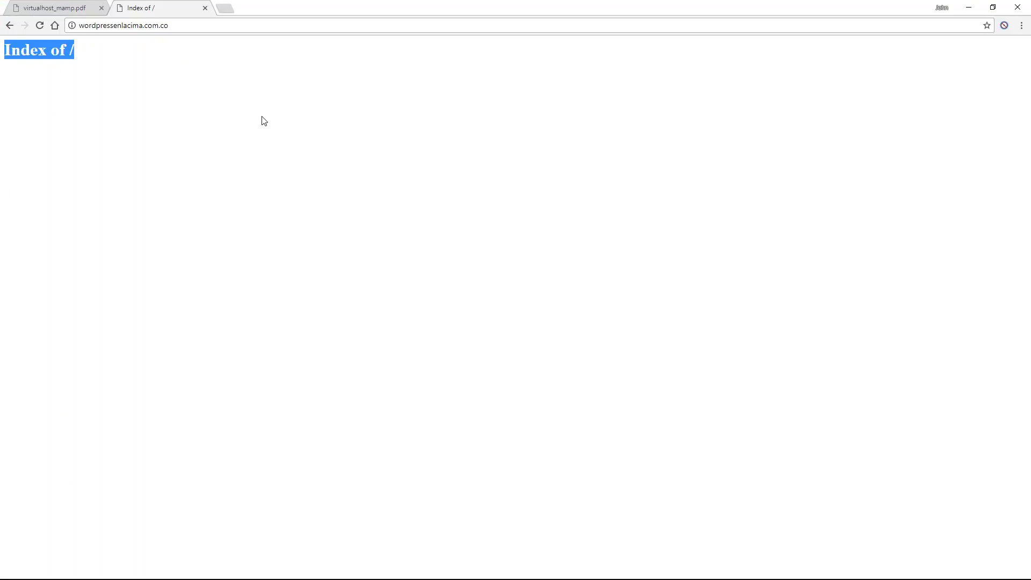
click(124, 60)
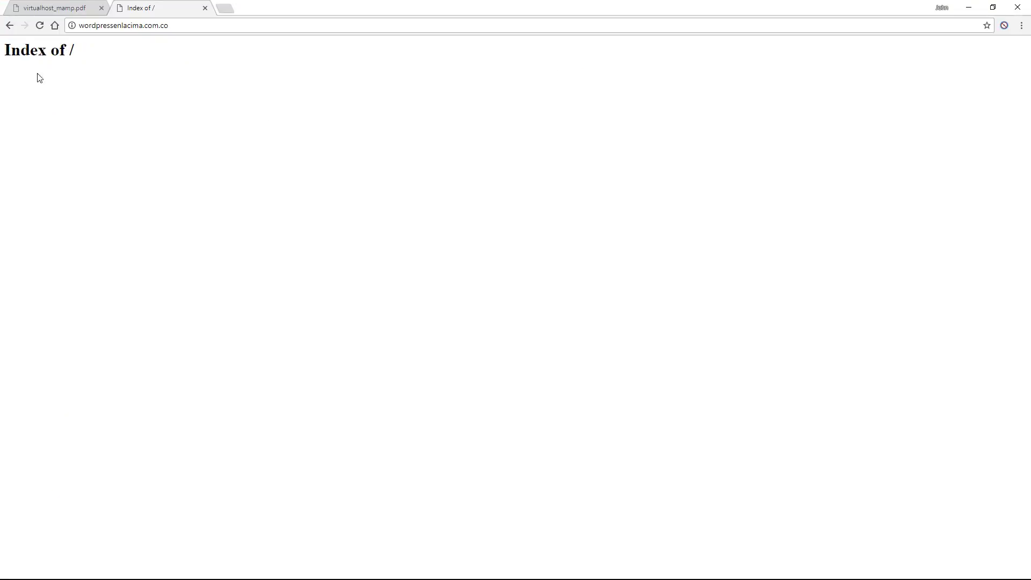